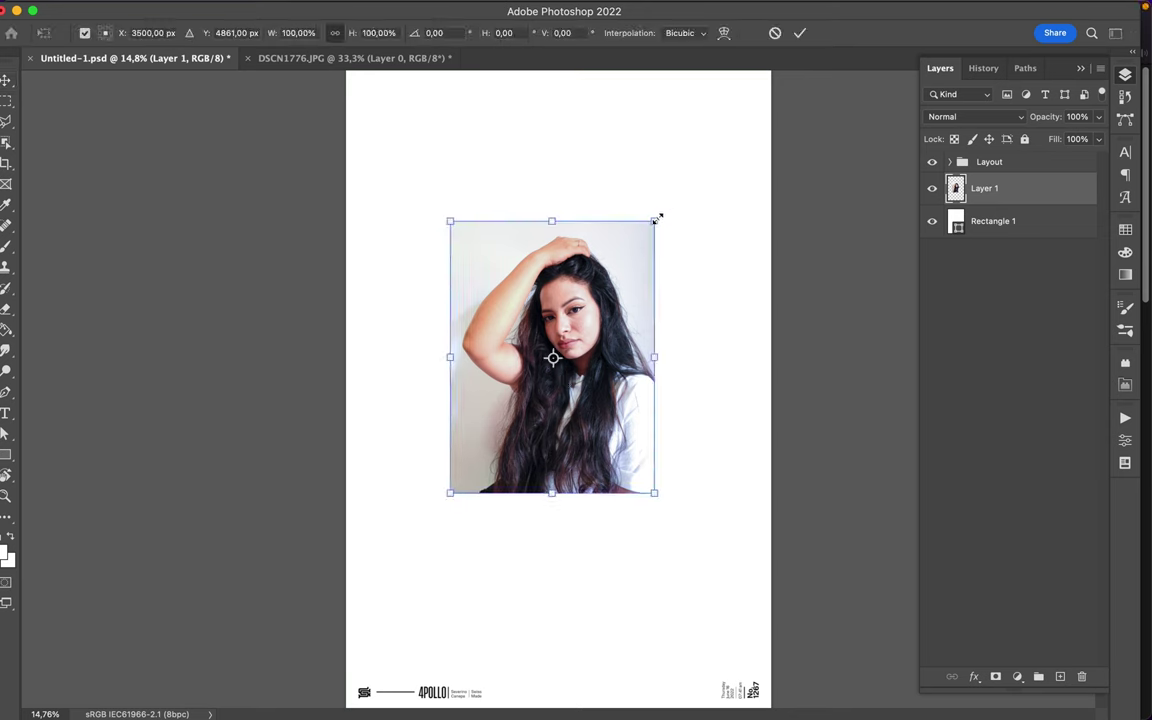
# Commit the photo transform and add a Hue/Saturation adjustment with Saturation -100 and Lightness -5.
pyautogui.press('Return')
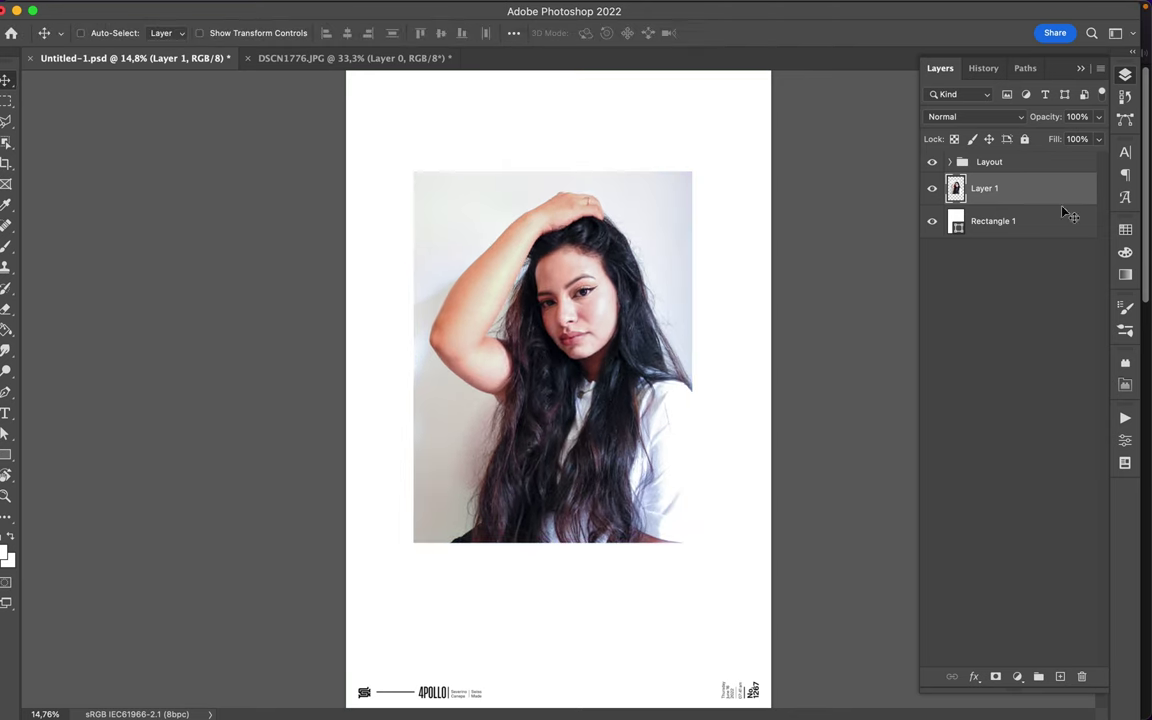
pyautogui.click(1017, 676)
pyautogui.click(1036, 498)
pyautogui.moveTo(979, 540); pyautogui.dragTo(795, 545)
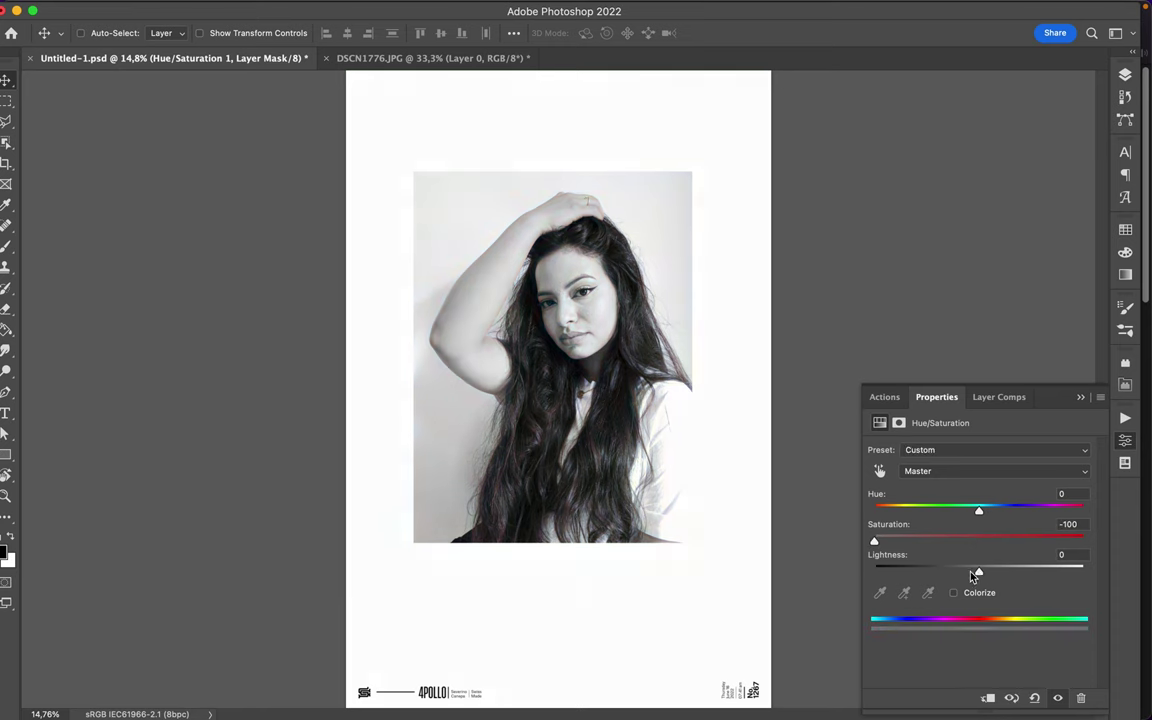
pyautogui.moveTo(972, 576); pyautogui.dragTo(974, 572)
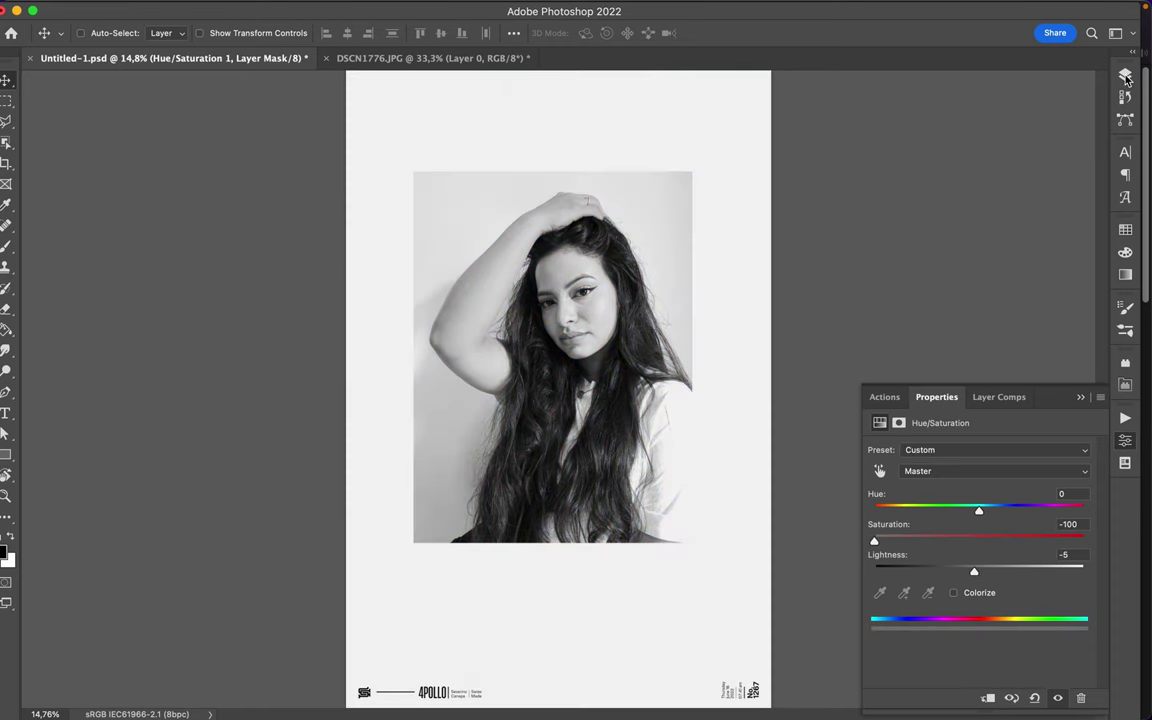
# Clip the Hue/Saturation adjustment to the photo layer, Layer 1.
pyautogui.click(1125, 78)
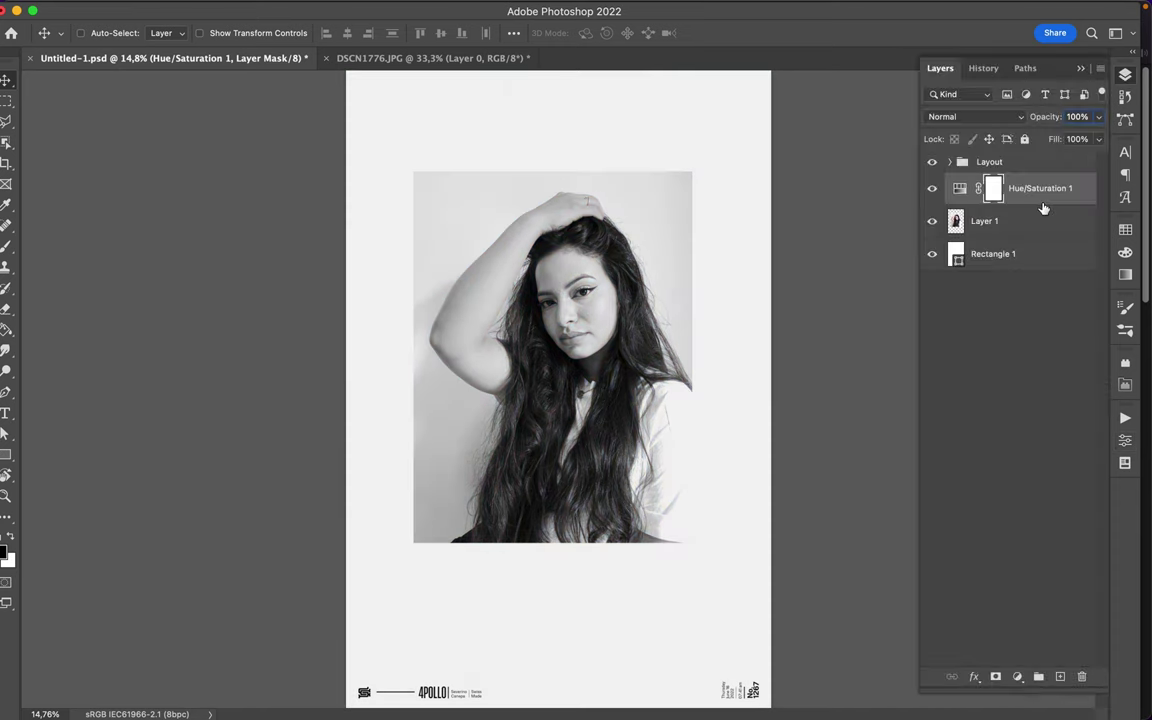
pyautogui.keyDown('alt'); pyautogui.click(1032, 230); pyautogui.keyUp('alt')
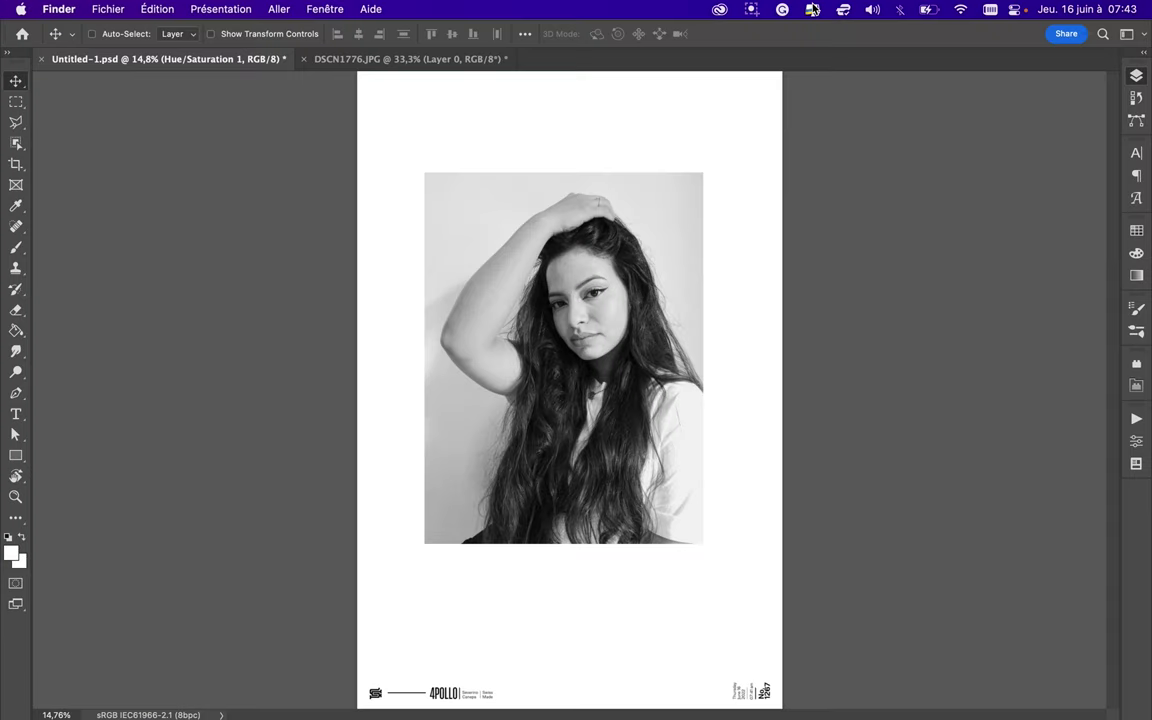
pyautogui.click(812, 10)
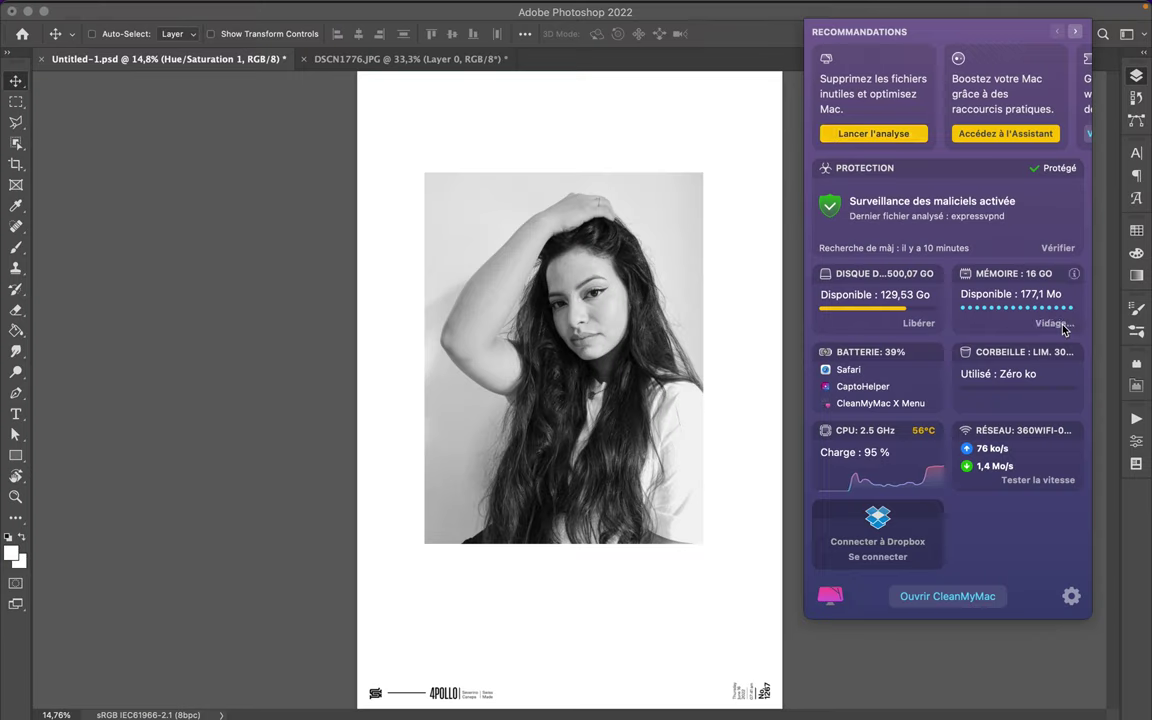
pyautogui.click(620, 323)
pyautogui.scroll(2, 620, 323)
pyautogui.scroll(1, 620, 323)
# Add a new empty layer with the Brush tool active and browse the brush presets.
pyautogui.press('b')
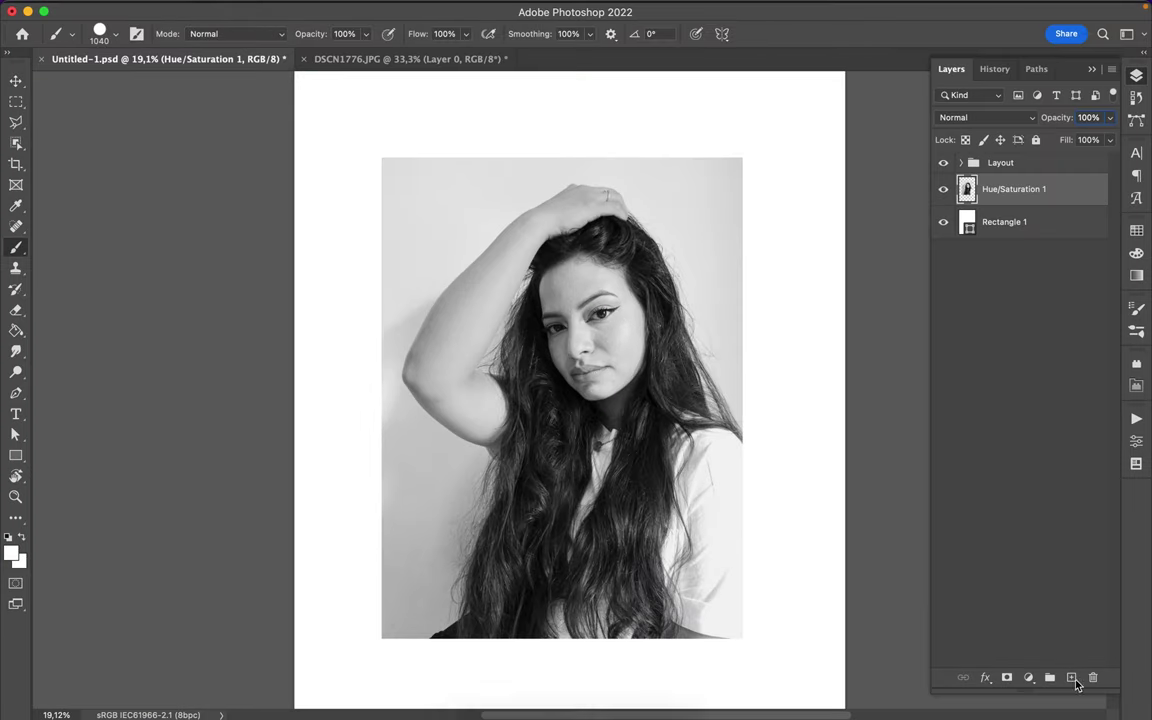
pyautogui.hotkey('ctrl', 'shift', 'alt', 'n')
pyautogui.rightClick(602, 316)
pyautogui.scroll(-5, 707, 600)
pyautogui.scroll(-5, 707, 600)
pyautogui.scroll(-5, 707, 600)
pyautogui.scroll(-3, 707, 570)
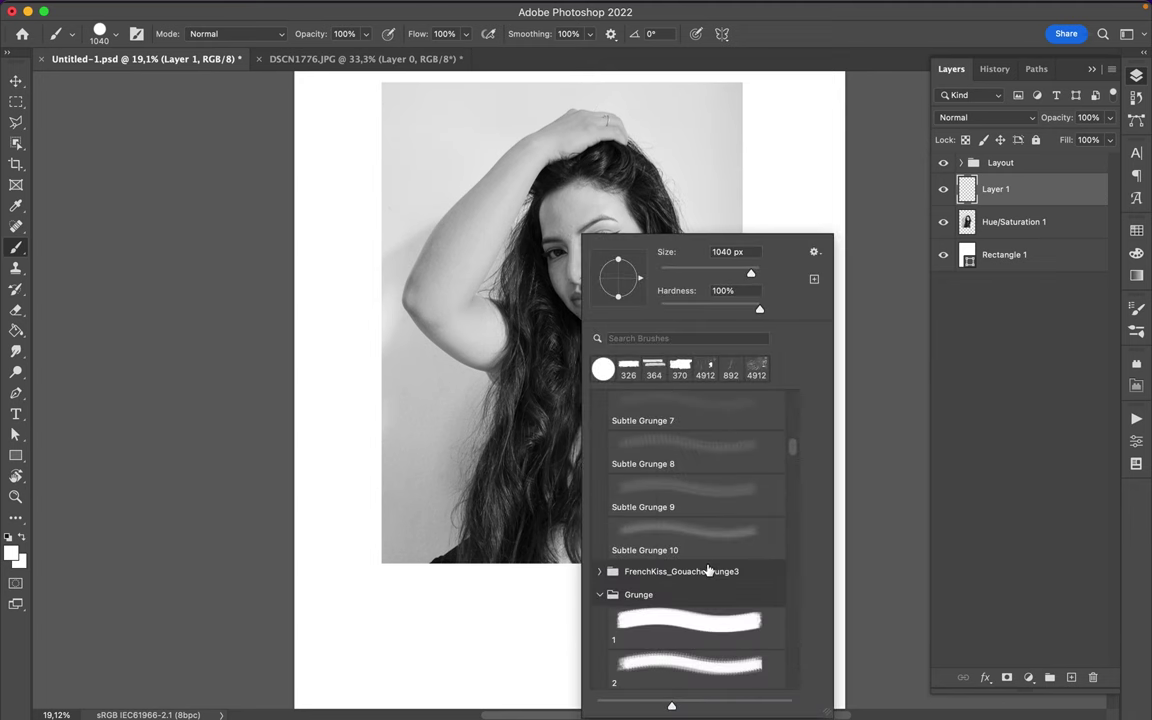
pyautogui.scroll(-5, 707, 571)
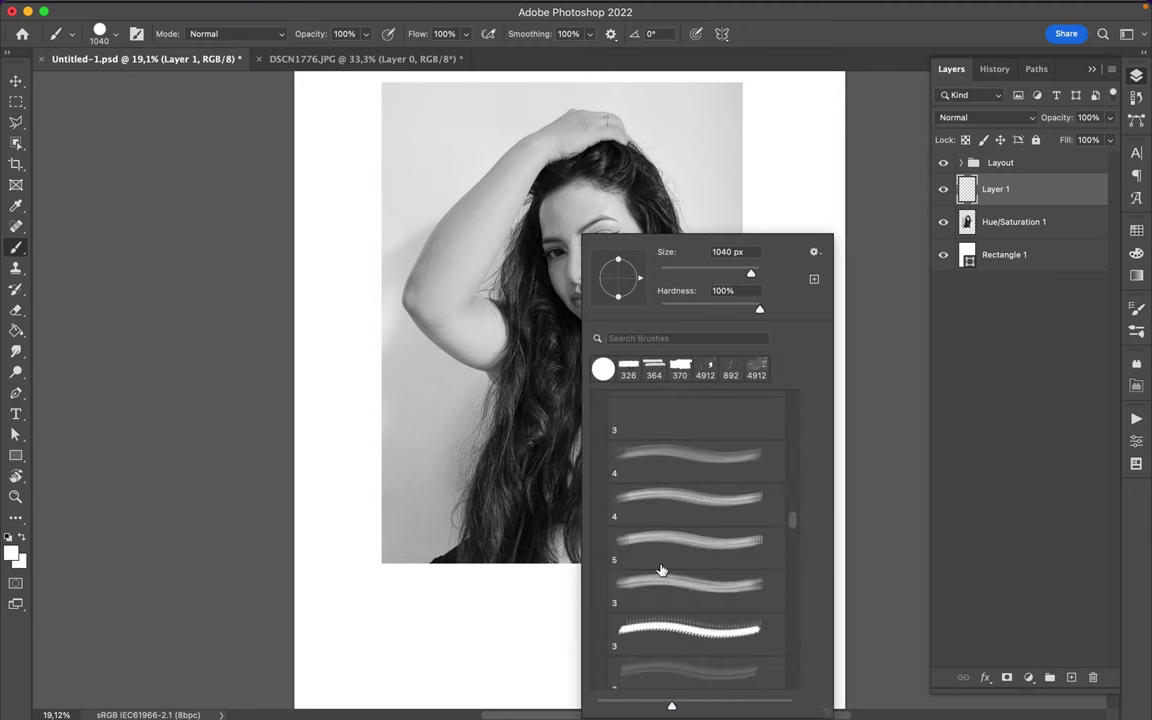
pyautogui.scroll(-3, 661, 570)
pyautogui.scroll(2, 661, 570)
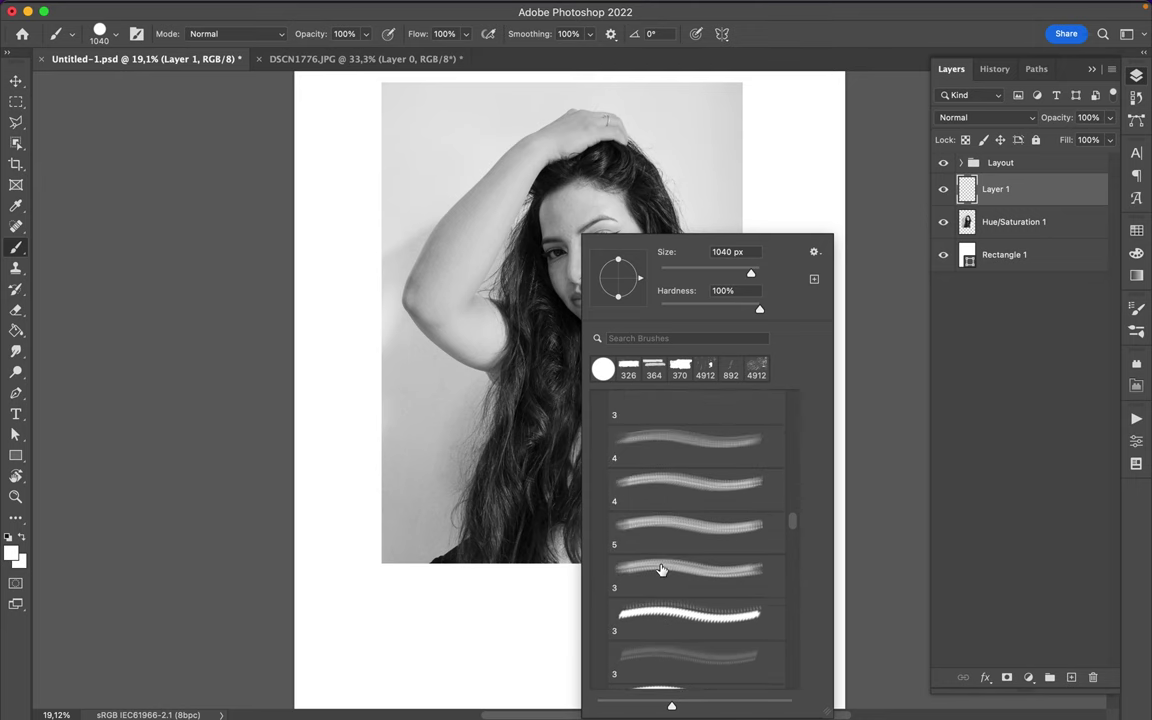
pyautogui.scroll(3, 661, 570)
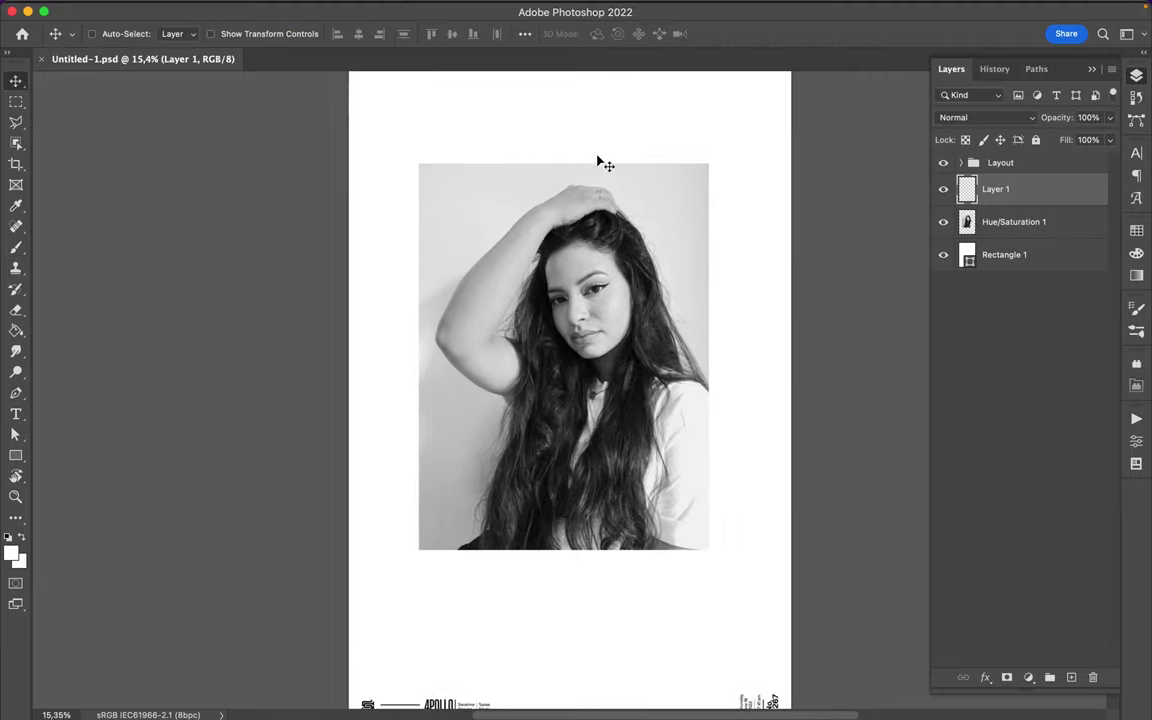
# Select the first Spary Paint II brush and paint a white zigzag across the face.
pyautogui.press('b')
pyautogui.rightClick(592, 234)
pyautogui.click(608, 404)
pyautogui.scroll(-3, 687, 462)
pyautogui.scroll(-5, 687, 462)
pyautogui.click(656, 420)
pyautogui.click(656, 461)
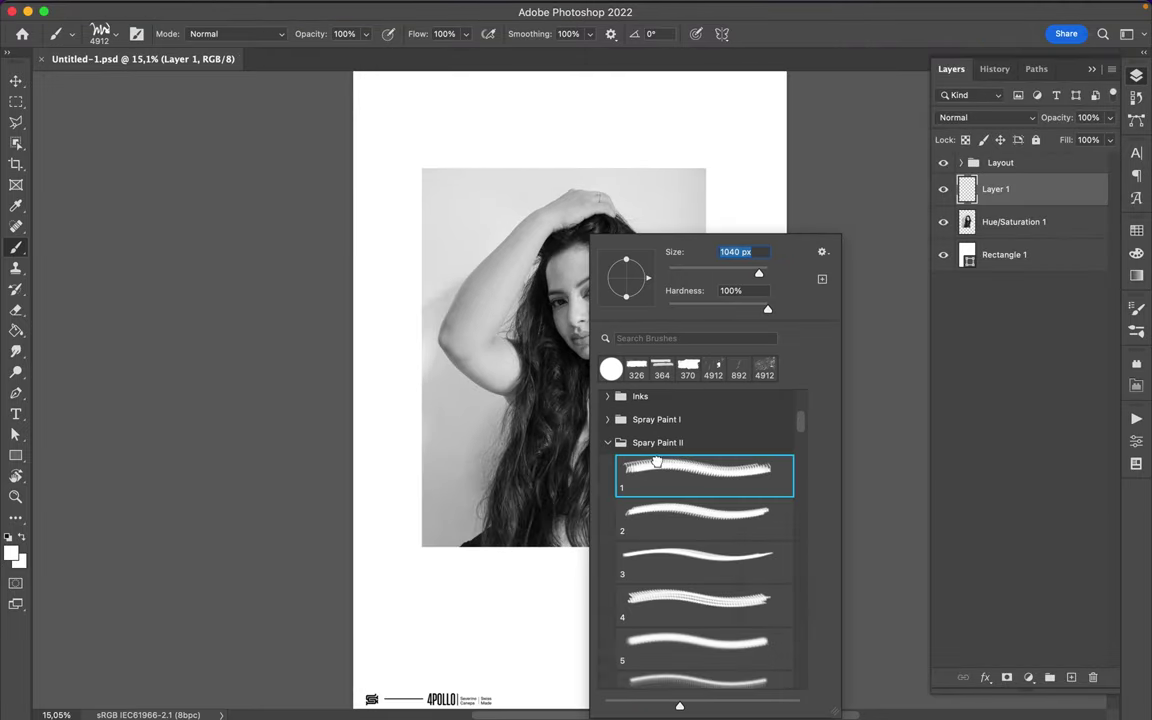
pyautogui.moveTo(455, 215); pyautogui.dragTo(700, 320)
# On new Layer 2, stamp a black zigzag at the lower left with the fourth spray brush.
pyautogui.press('v')
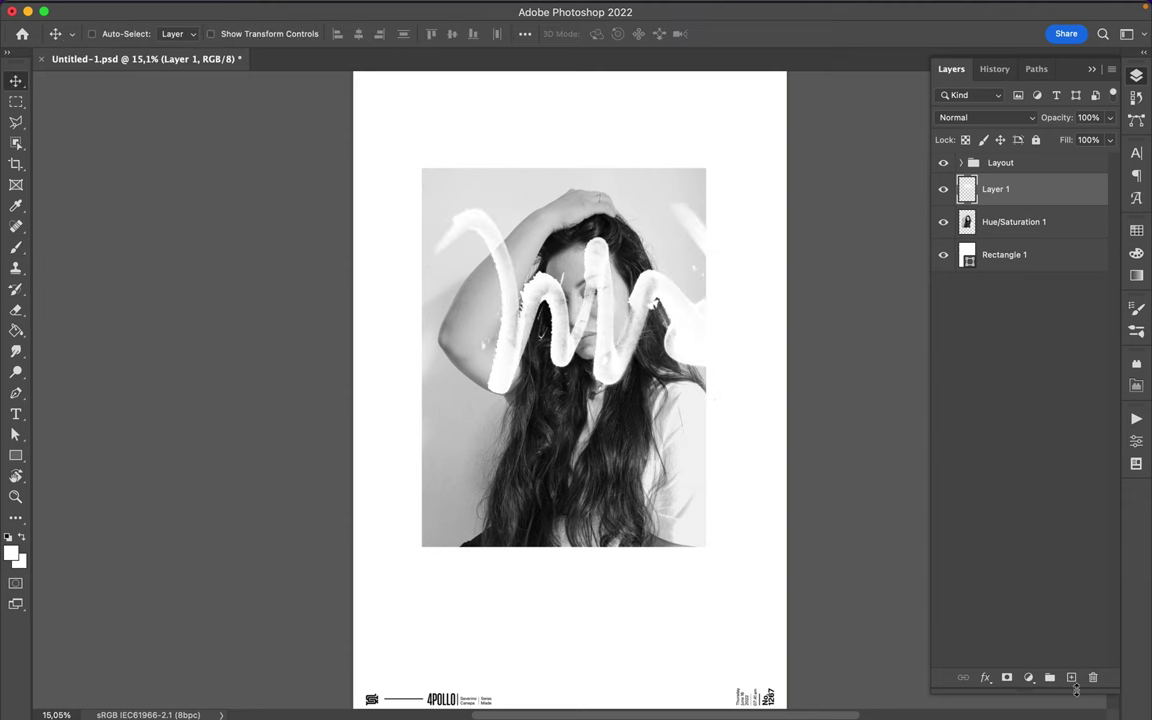
pyautogui.press('b')
pyautogui.hotkey('ctrl', 'shift', 'alt', 'n')
pyautogui.rightClick(565, 240)
pyautogui.press('.')
pyautogui.press('.')
pyautogui.press('.')
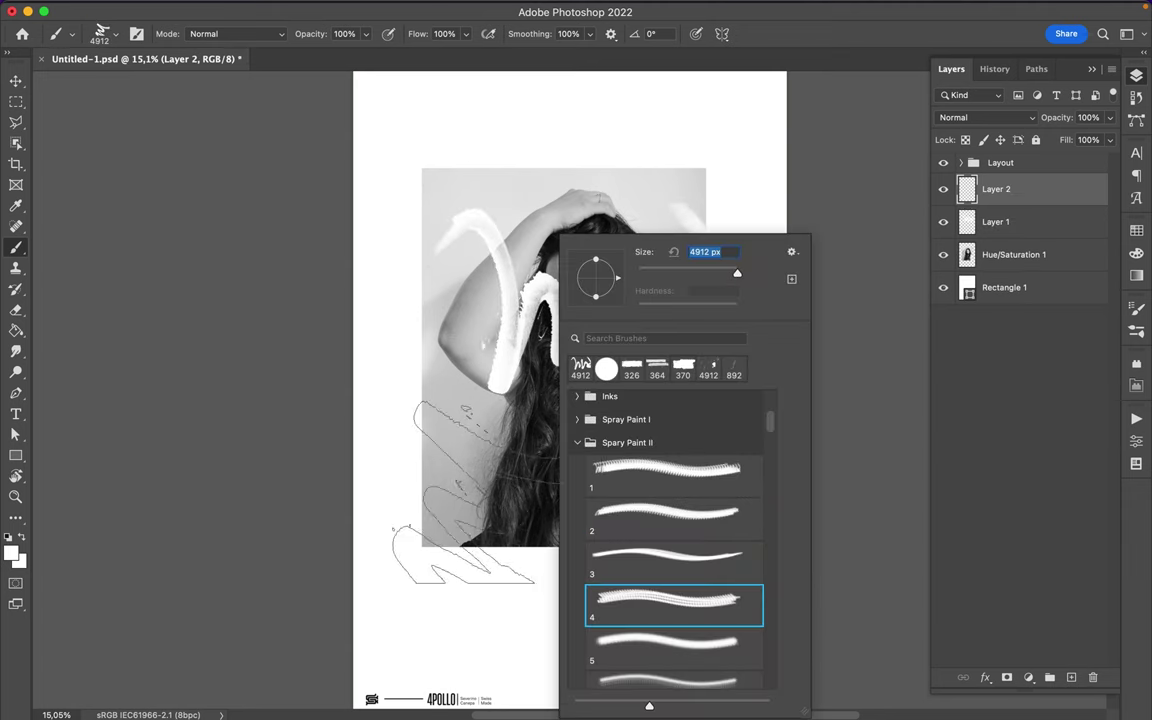
pyautogui.press('Return')
pyautogui.press('F2')
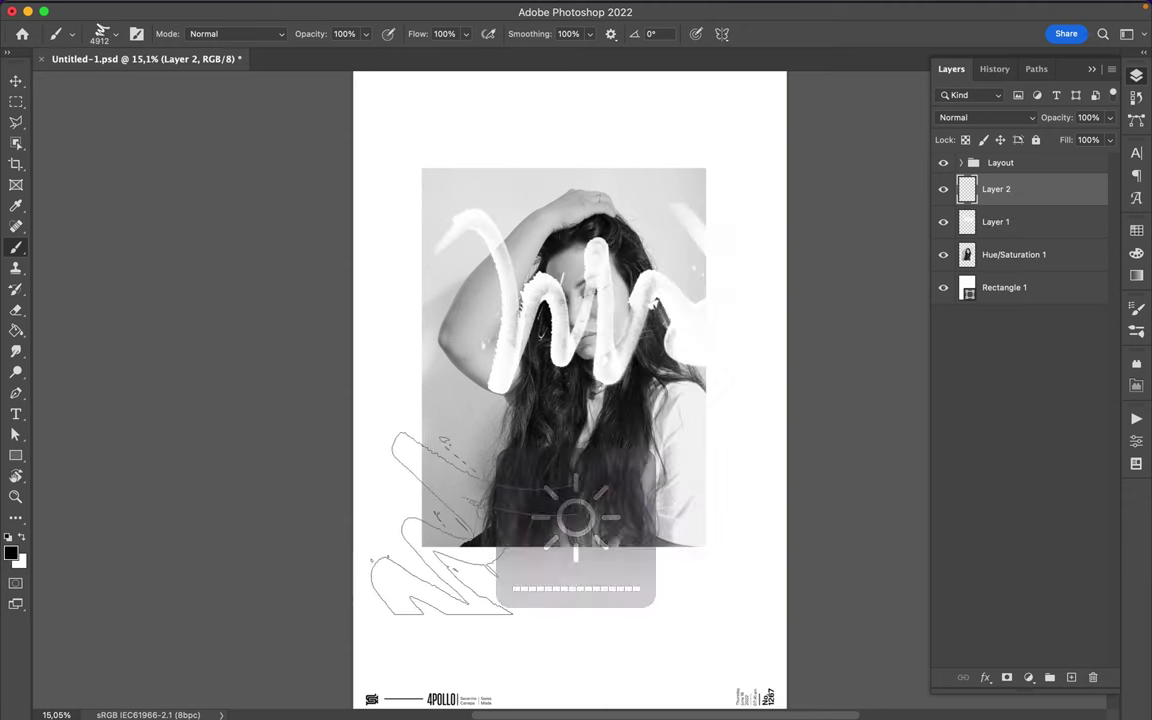
pyautogui.click(440, 524)
# Step to the next spray brush and zoom out to see the whole poster.
pyautogui.rightClick(578, 238)
pyautogui.press('.')
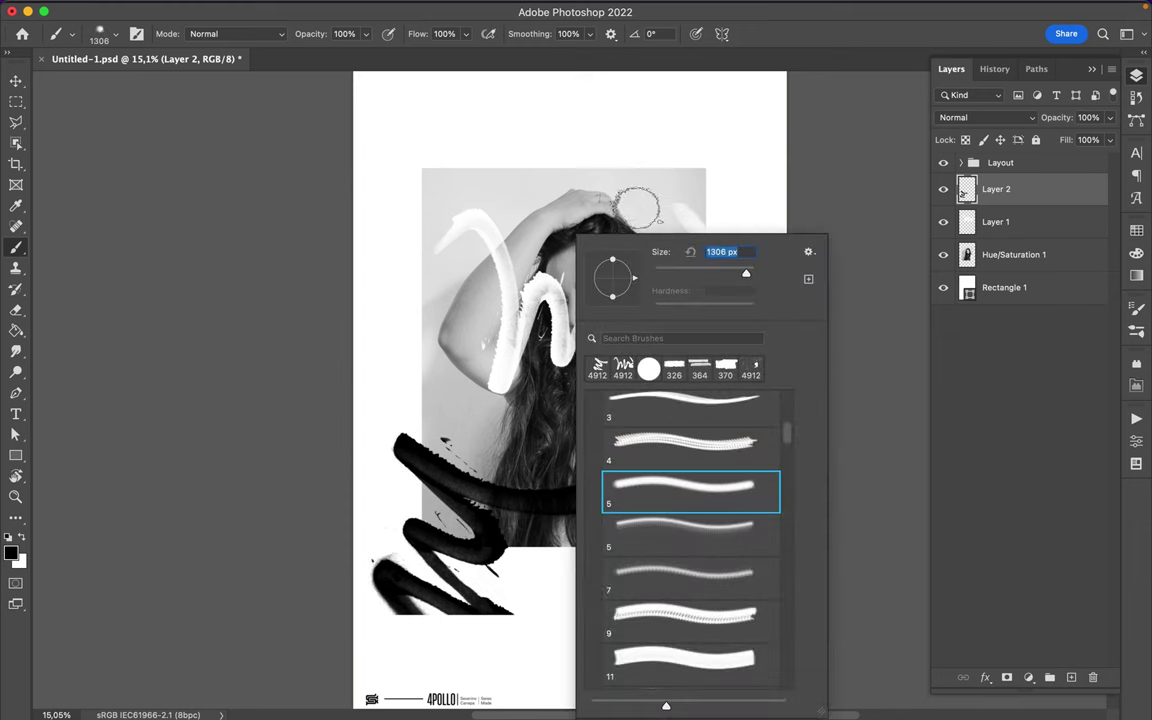
pyautogui.press('Return')
pyautogui.press('i')
pyautogui.press('p')
pyautogui.hotkey('ctrl', '-')
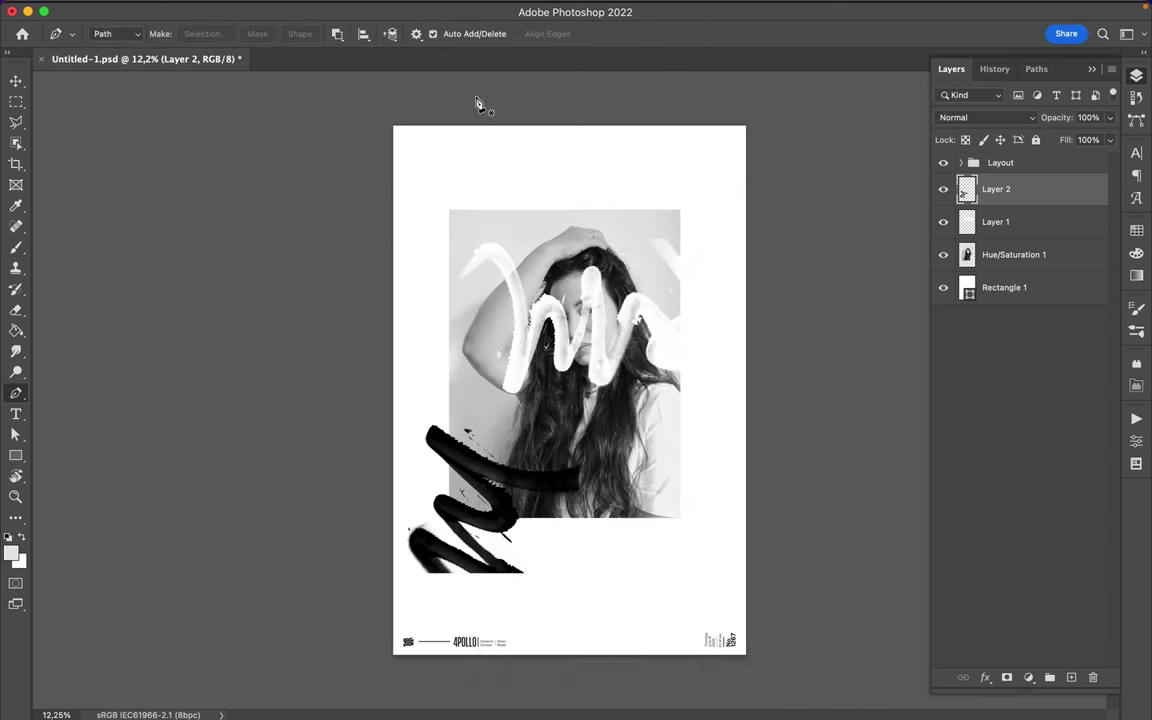
# Browse the brush folders past Marky Mark and settle on the One Sided brush.
pyautogui.press('b')
pyautogui.rightClick(490, 196)
pyautogui.click(605, 458)
pyautogui.scroll(-3, 605, 458)
pyautogui.click(600, 430)
pyautogui.click(595, 478)
pyautogui.press('.')
pyautogui.press('.')
pyautogui.press('.')
pyautogui.press('.')
pyautogui.press('.')
pyautogui.press('.')
pyautogui.press('.')
pyautogui.press('.')
pyautogui.press('.')
pyautogui.press('.')
pyautogui.press('.')
pyautogui.press('.')
pyautogui.press('.')
pyautogui.press('.')
pyautogui.rightClick(603, 557)
pyautogui.press('Escape')
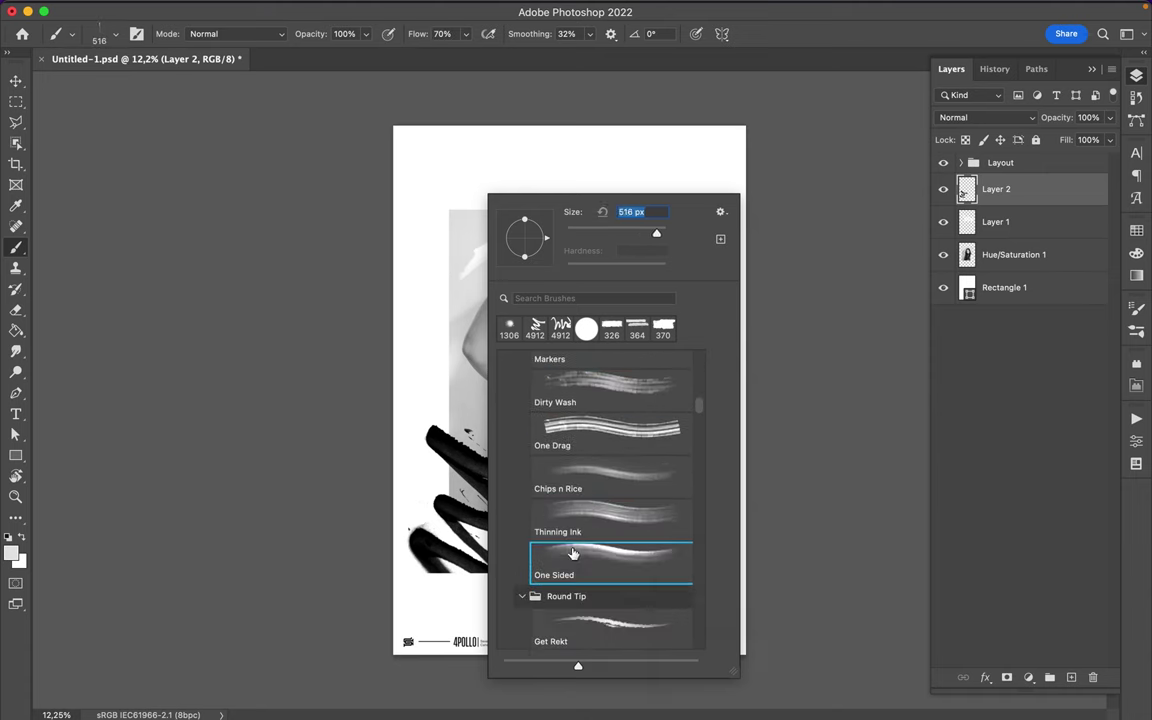
pyautogui.press('Return')
# Add a new layer above Rectangle 1 and paint soft grey strokes along the photo's border and left edge.
pyautogui.click(957, 288)
pyautogui.press('super+alt+shift+n')
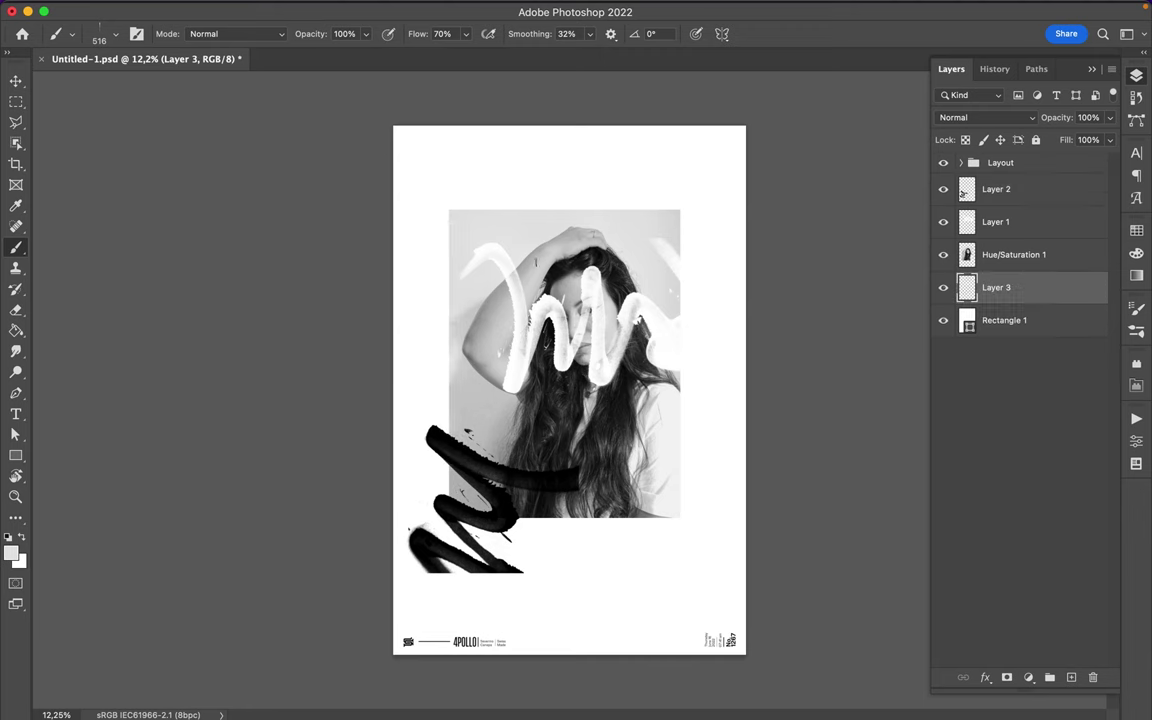
pyautogui.moveTo(682, 210); pyautogui.dragTo(456, 262)
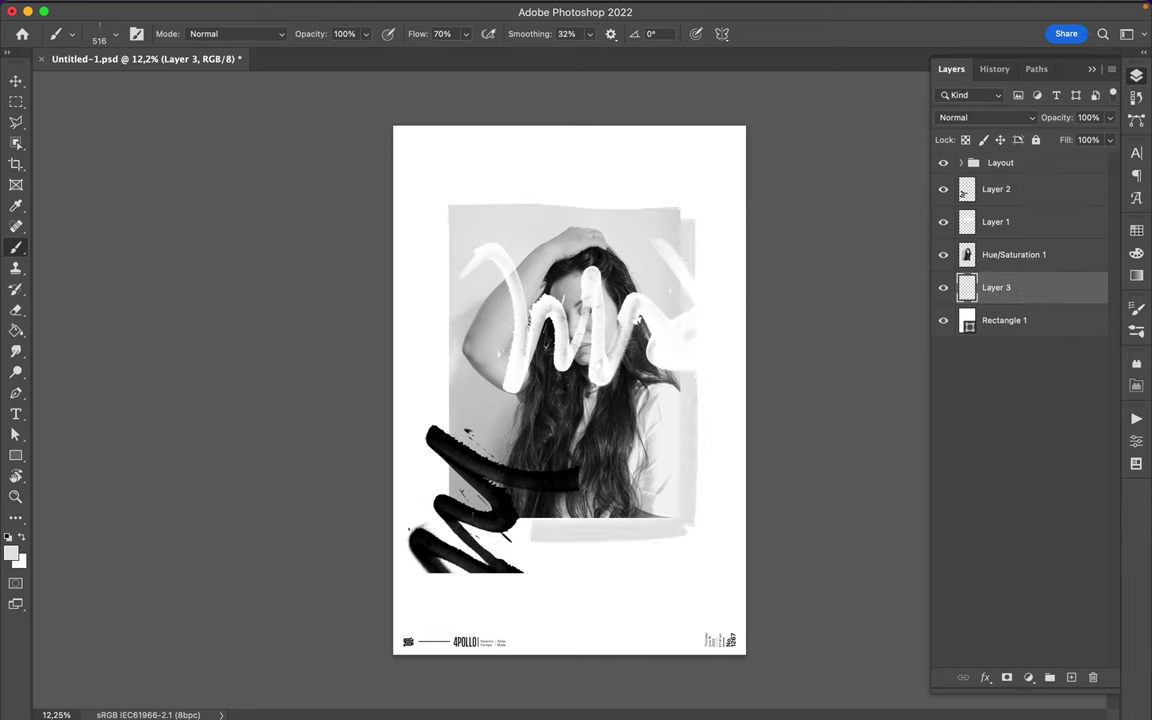
pyautogui.moveTo(458, 516); pyautogui.dragTo(401, 460)
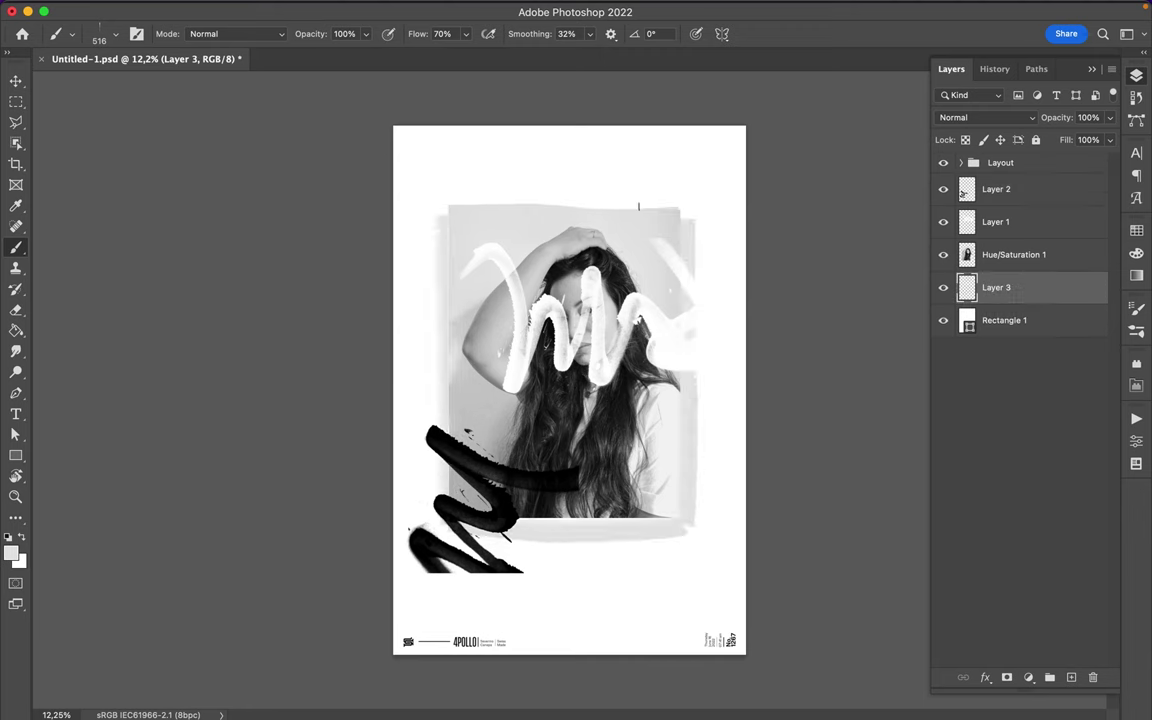
# Set the brush angle to 90° then 180° and add grey strokes along the photo's top edge.
pyautogui.write('90')
pyautogui.press('Return')
pyautogui.write('180')
pyautogui.press('Return')
pyautogui.moveTo(686, 195); pyautogui.dragTo(689, 244)
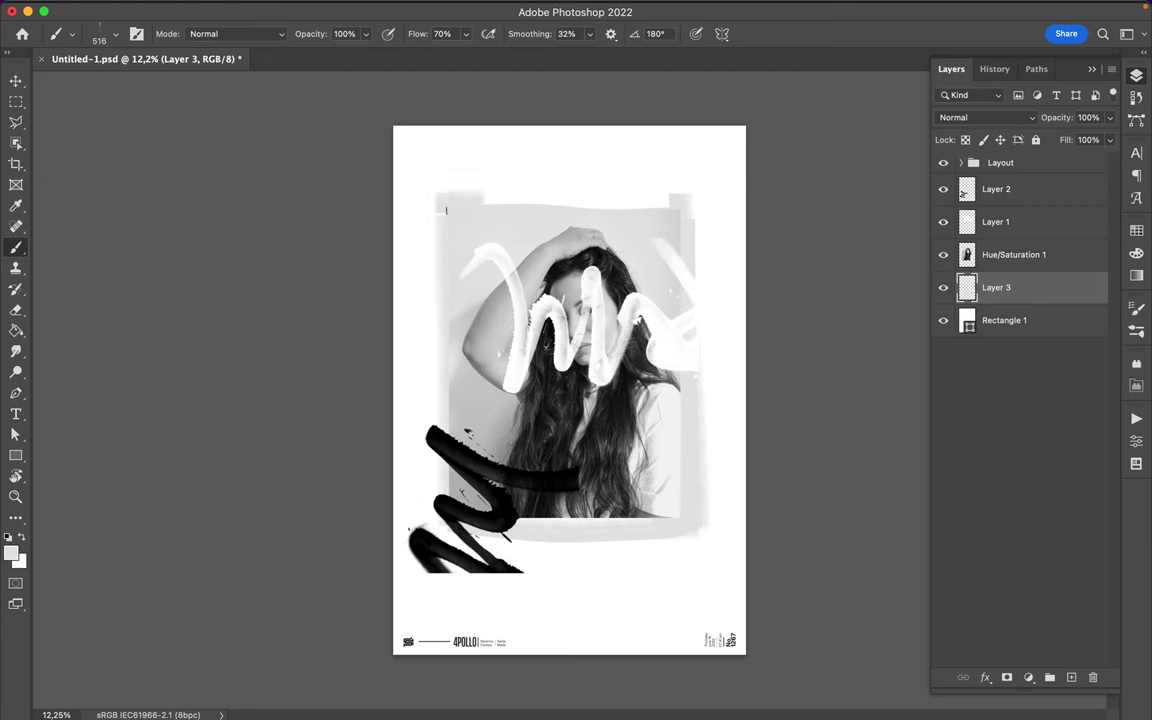
pyautogui.moveTo(482, 170); pyautogui.dragTo(590, 185)
pyautogui.press('v')
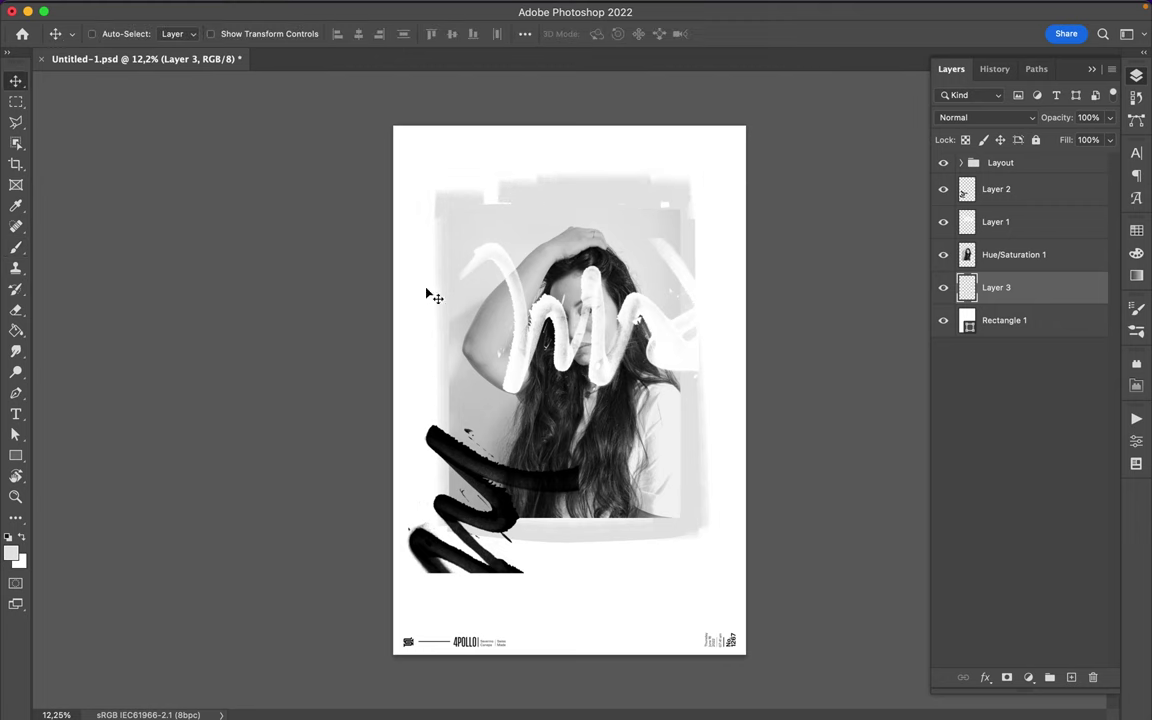
pyautogui.press('b')
pyautogui.rightClick(556, 400)
# Select the Messy Marker brush from the brush presets.
pyautogui.scroll(3, 750, 480)
pyautogui.click(750, 481)
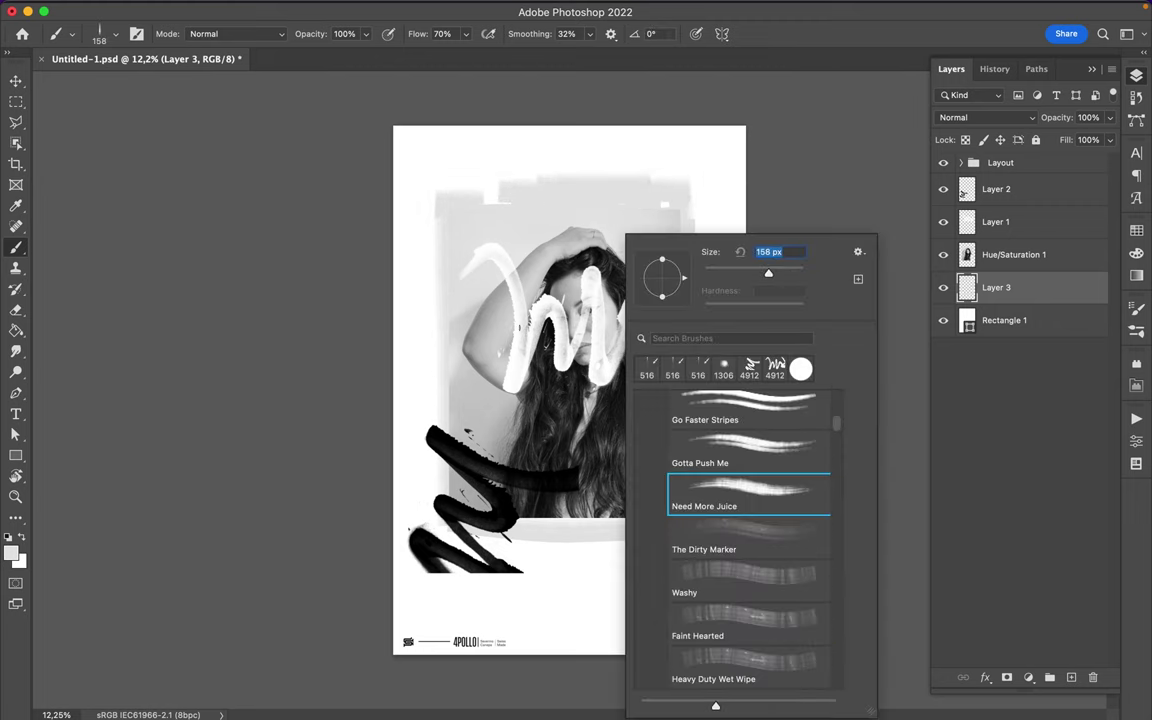
pyautogui.press('Return')
pyautogui.rightClick(452, 397)
pyautogui.scroll(-5, 625, 512)
pyautogui.scroll(-5, 625, 524)
pyautogui.click(610, 590)
# Make red the foreground colour and add a new layer placed above Layer 1.
pyautogui.click(1136, 252)
pyautogui.click(1136, 275)
pyautogui.click(1136, 230)
pyautogui.click(1040, 280)
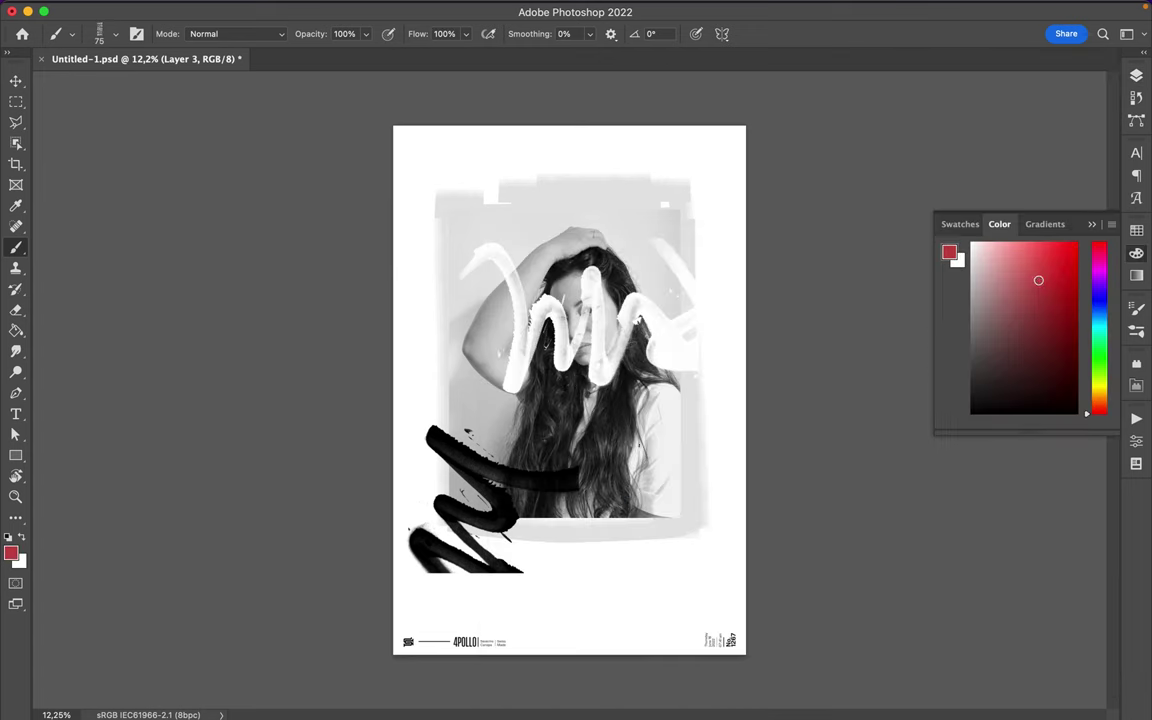
pyautogui.click(1071, 677)
pyautogui.moveTo(1000, 287); pyautogui.dragTo(1000, 205)
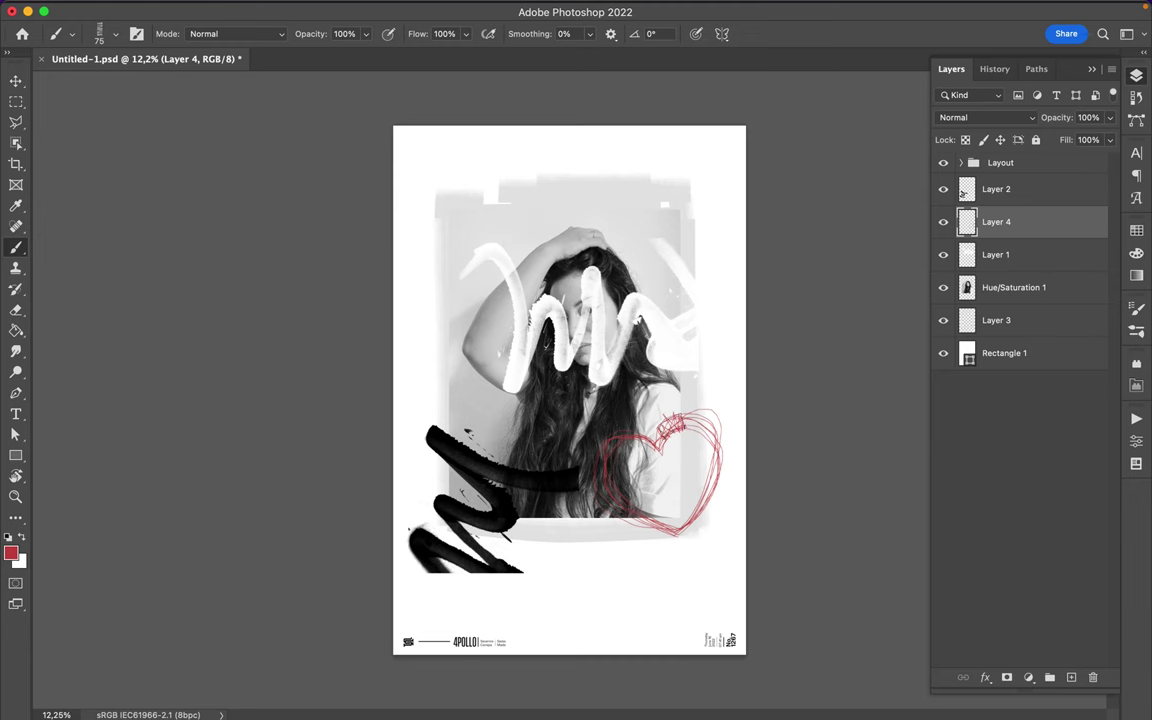
pyautogui.rightClick(606, 378)
# Switch to a fine 30 px brush for the red corner scribbles.
pyautogui.click(785, 500)
pyautogui.press('Return')
pyautogui.rightClick(658, 392)
pyautogui.click(800, 460)
pyautogui.press('Return')
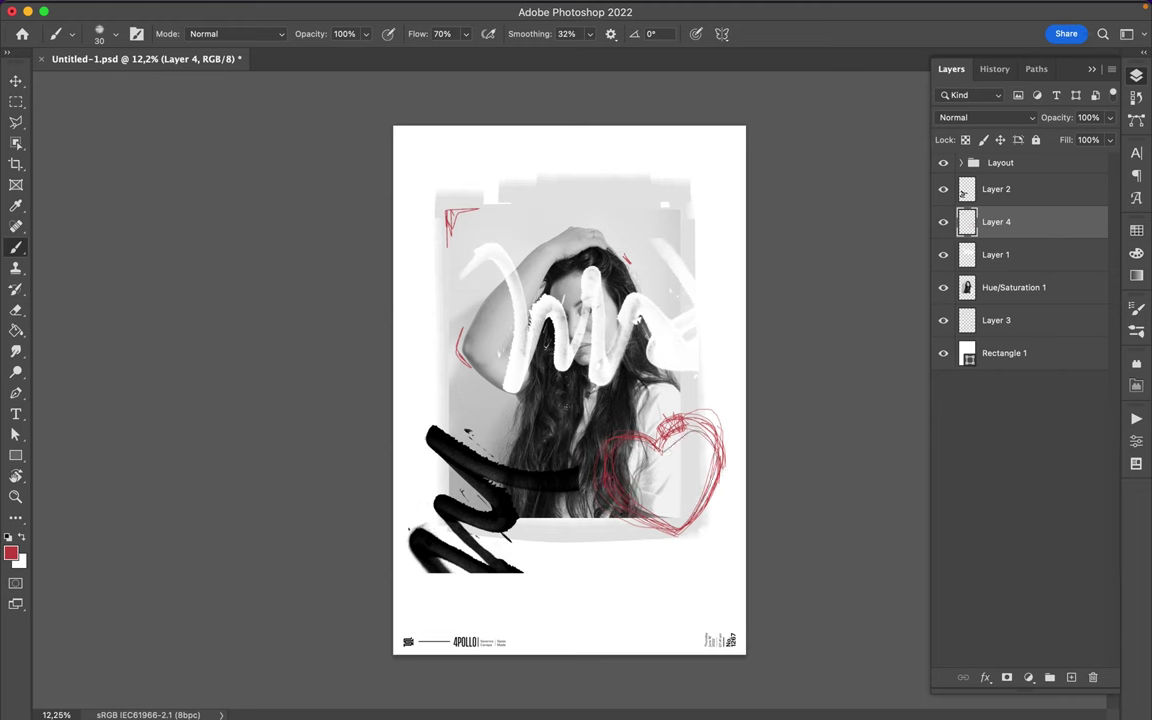
# Try several brushes from the Subtle Grunge set.
pyautogui.rightClick(668, 461)
pyautogui.click(592, 575)
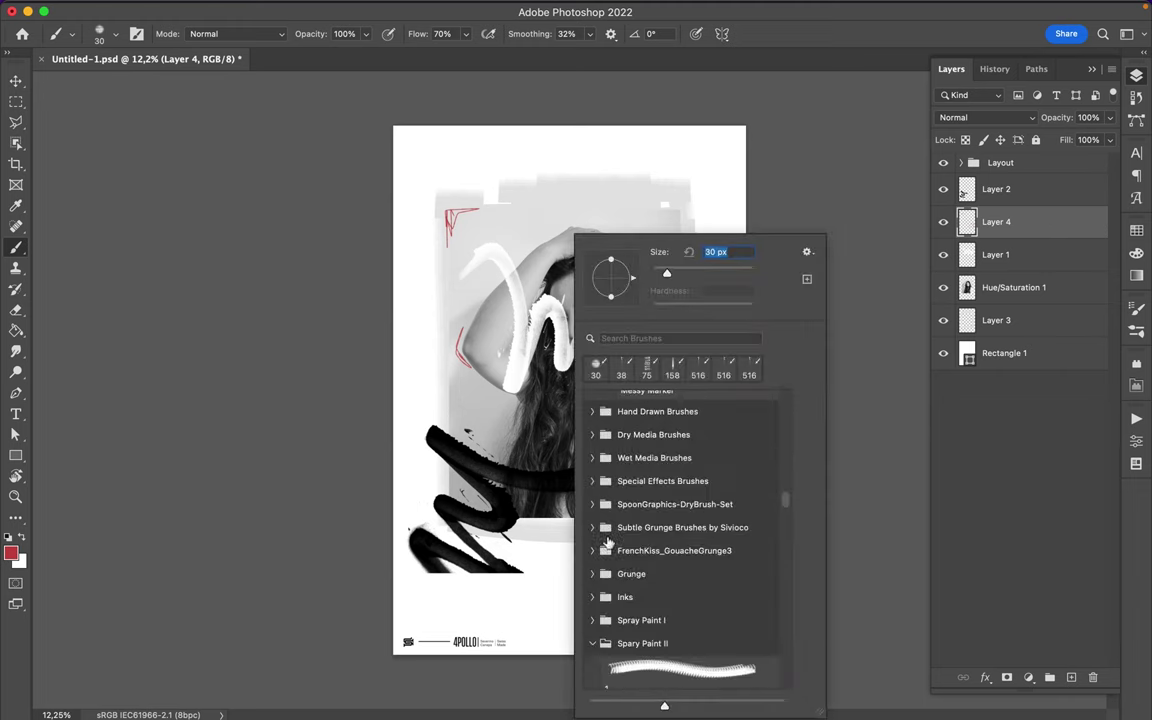
pyautogui.scroll(-5, 663, 560)
pyautogui.click(689, 640)
pyautogui.press('Return')
pyautogui.rightClick(673, 269)
pyautogui.doubleClick(689, 580)
pyautogui.click(1136, 230)
pyautogui.rightClick(729, 560)
pyautogui.doubleClick(740, 585)
# Choose a Graff spray brush from the graffiti set and make black the painting colour.
pyautogui.rightClick(629, 572)
pyautogui.scroll(-2, 629, 572)
pyautogui.scroll(-3, 629, 572)
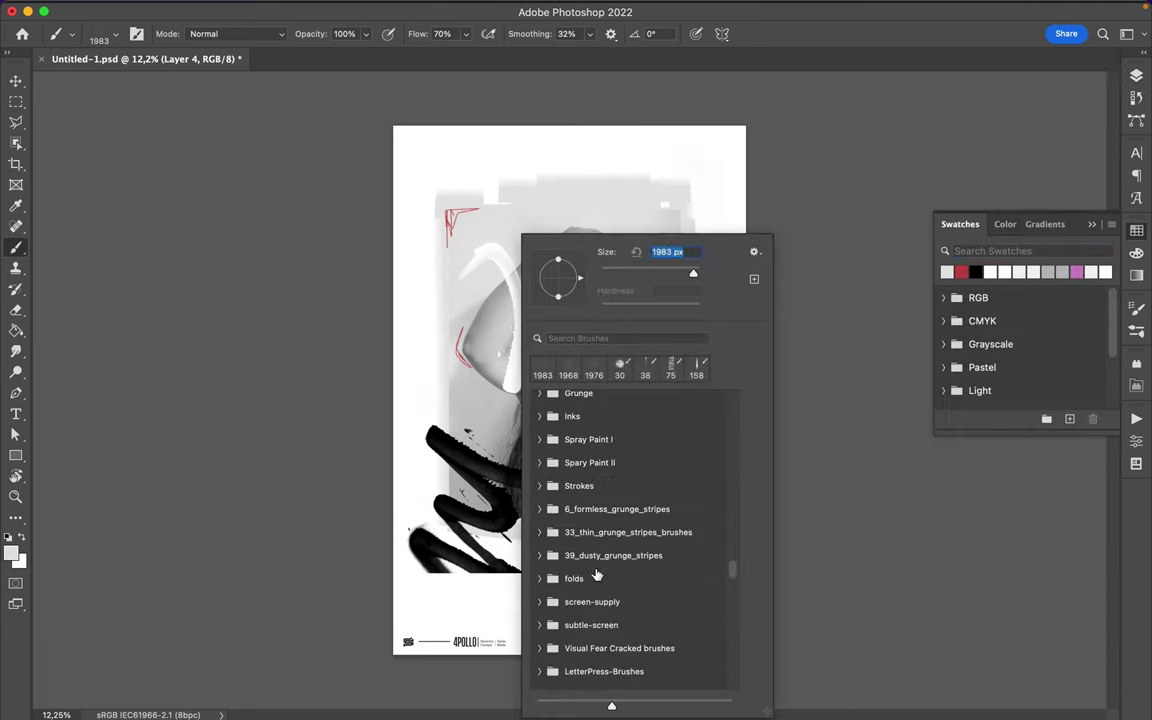
pyautogui.scroll(-3, 632, 576)
pyautogui.scroll(-1, 634, 580)
pyautogui.click(566, 586)
pyautogui.click(640, 553)
pyautogui.press('Return')
pyautogui.press('x')
# Select the Graff 16 brush and spray a black splatter across the top of the hair.
pyautogui.rightClick(450, 390)
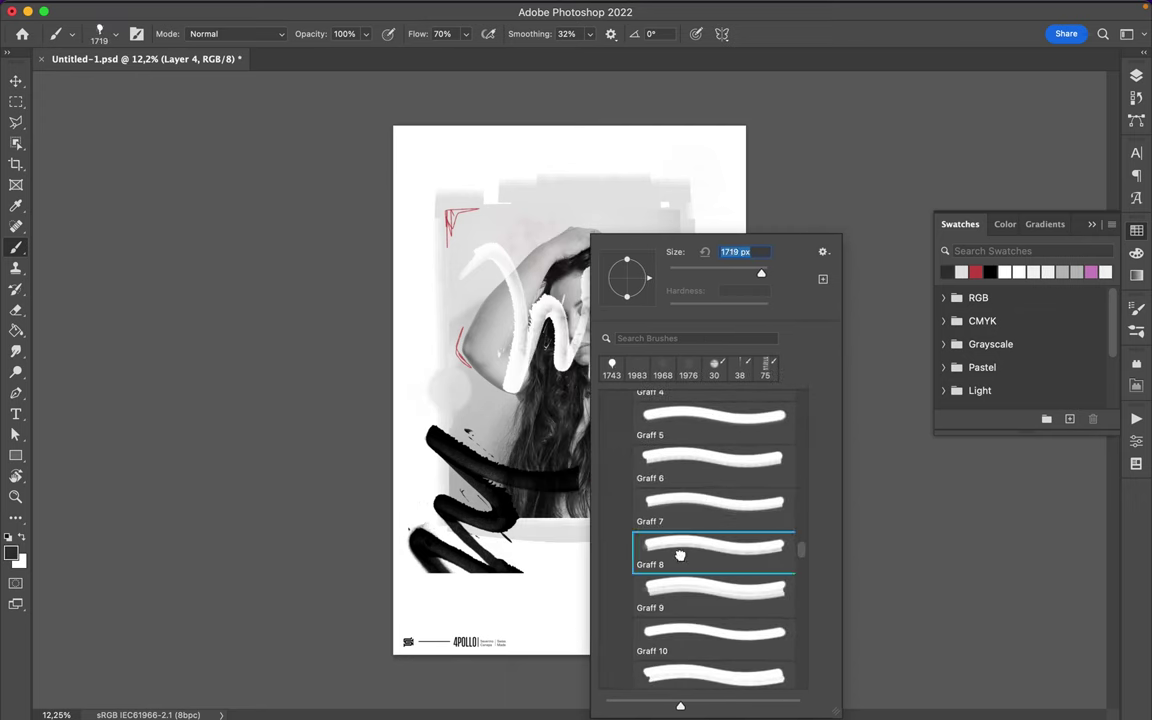
pyautogui.press('Return')
pyautogui.rightClick(607, 540)
pyautogui.press('Return')
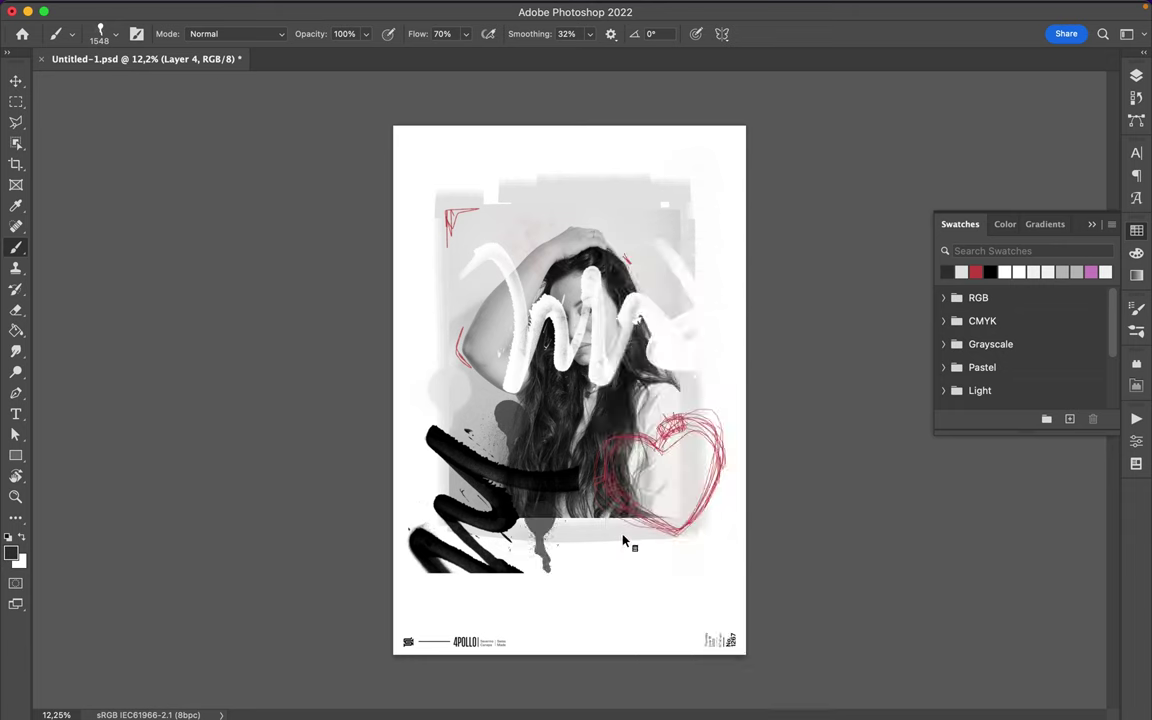
pyautogui.rightClick(630, 540)
pyautogui.scroll(-3, 785, 600)
pyautogui.click(785, 600)
pyautogui.press('Return')
pyautogui.moveTo(418, 34); pyautogui.dragTo(600, 34)
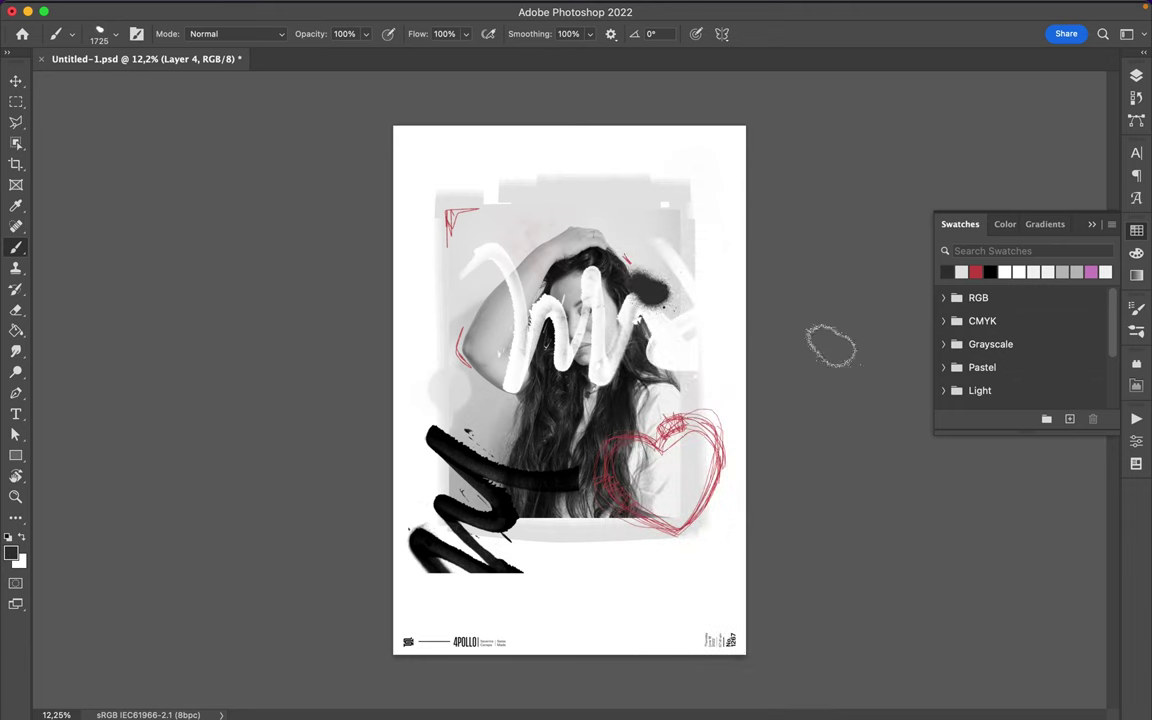
# Switch to the Graff 35 brush and collapse the Mask1_wonderland brush set.
pyautogui.keyDown('super'); pyautogui.rightClick(589, 401); pyautogui.keyUp('super')
pyautogui.scroll(-5, 746, 600)
pyautogui.scroll(-5, 746, 600)
pyautogui.click(745, 550)
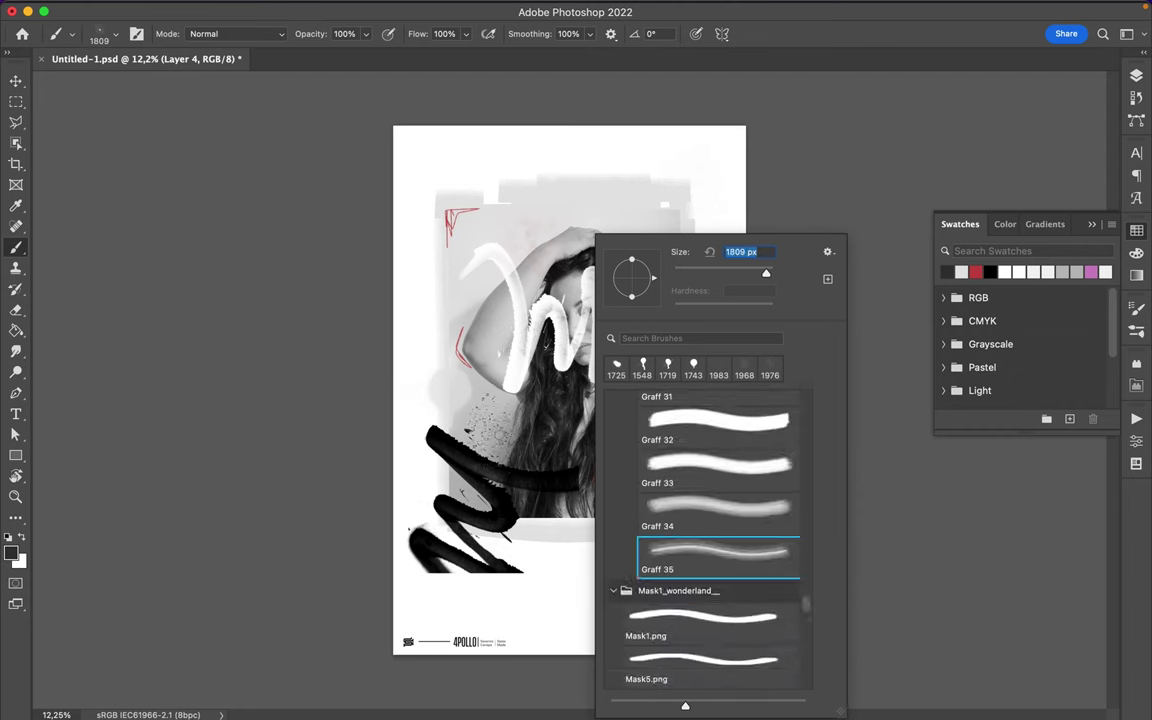
pyautogui.press('Return')
pyautogui.rightClick(632, 420)
pyautogui.scroll(-2, 716, 591)
pyautogui.click(651, 404)
# Pick Sampled Brush 22, then a 2477 px stroke brush from another set.
pyautogui.scroll(-3, 684, 442)
pyautogui.scroll(-1, 688, 458)
pyautogui.scroll(-1, 688, 458)
pyautogui.click(651, 561)
pyautogui.click(746, 632)
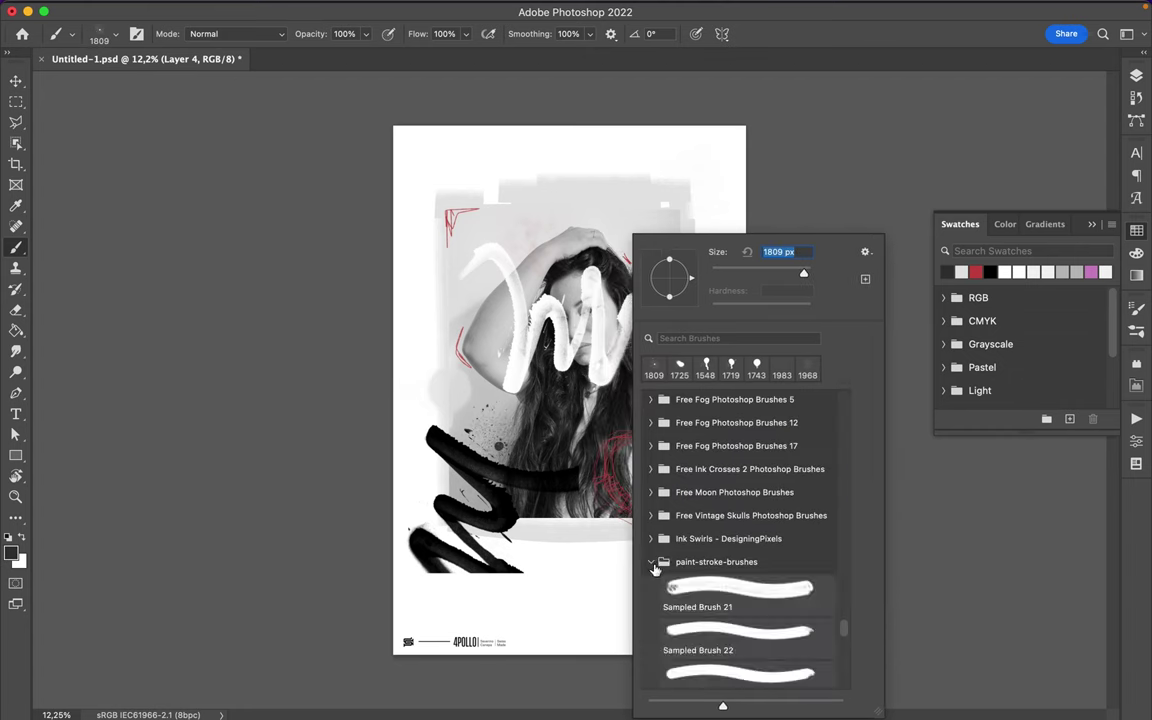
pyautogui.click(702, 561)
pyautogui.scroll(-3, 702, 520)
pyautogui.click(651, 465)
pyautogui.click(747, 487)
pyautogui.press('Return')
# Undo a stray black dab, sample a grey from the photo, and add Layer 5.
pyautogui.click(654, 211)
pyautogui.hotkey('ctrl', 'z')
pyautogui.keyDown('alt'); pyautogui.click(479, 322); pyautogui.keyUp('alt')
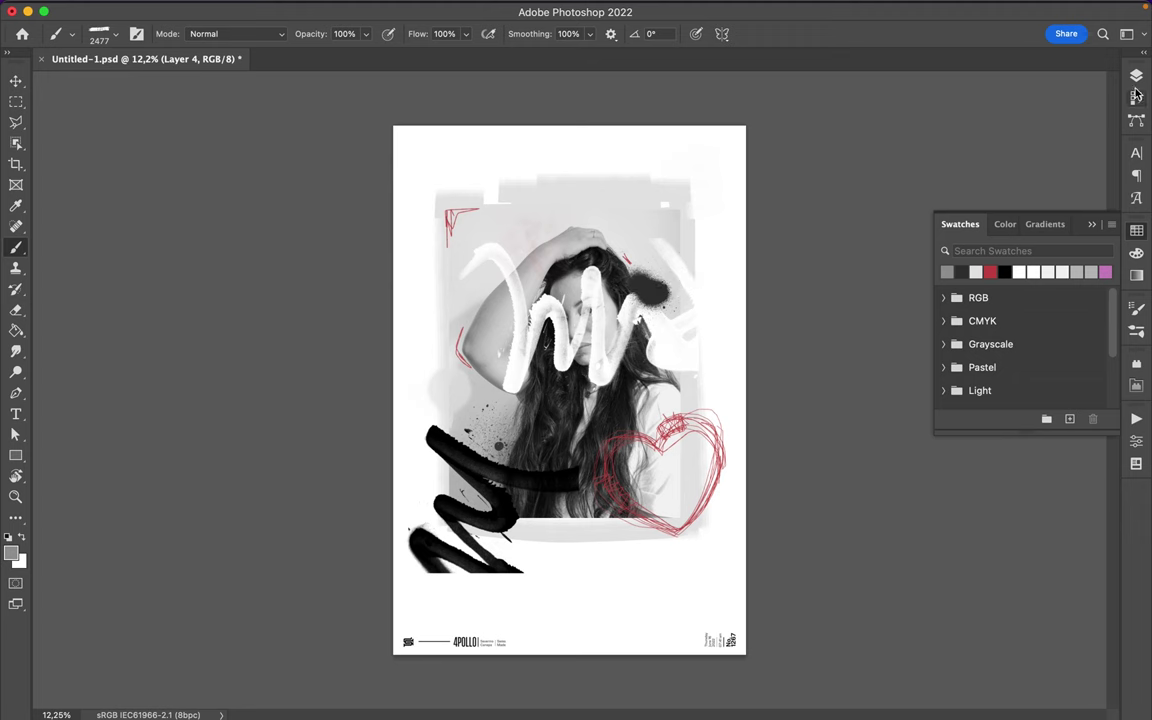
pyautogui.press('F7')
pyautogui.hotkey('alt', '[')
pyautogui.hotkey('alt', '[')
# Stamp a grey streak beside the heart, nudge the black stroke down and the heart up-left.
pyautogui.click(672, 410)
pyautogui.press('v')
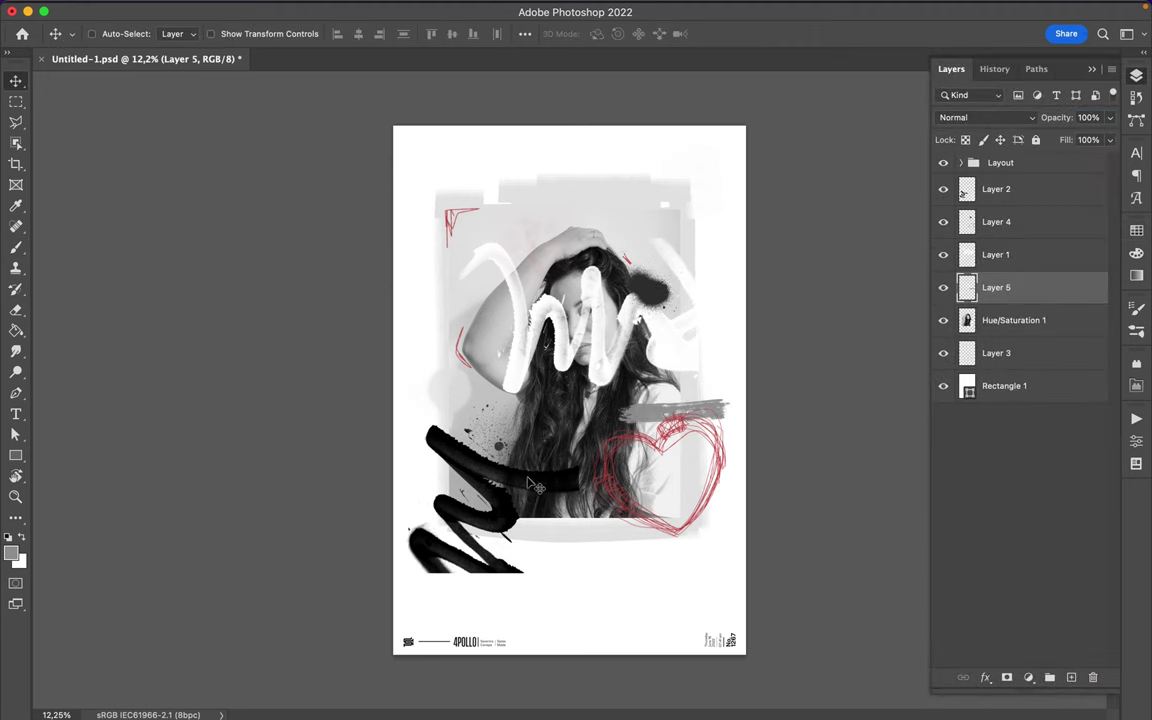
pyautogui.moveTo(519, 483); pyautogui.dragTo(521, 497)
pyautogui.keyDown('ctrl'); pyautogui.click(546, 433); pyautogui.keyUp('ctrl')
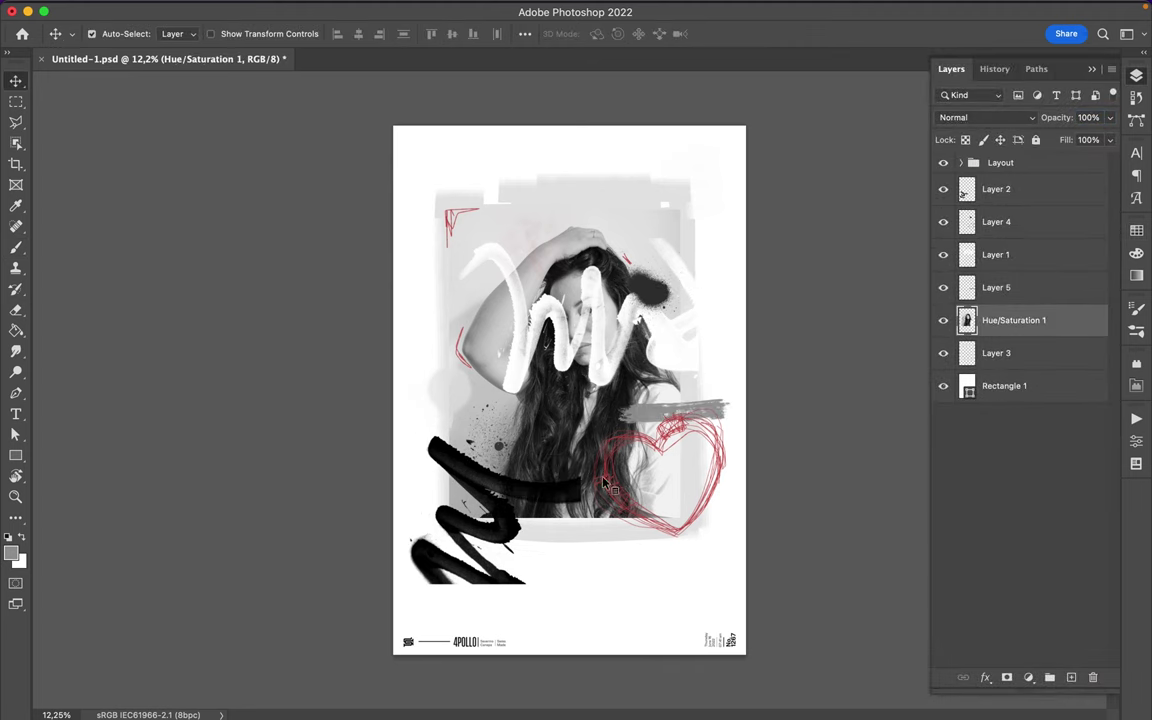
pyautogui.moveTo(669, 450); pyautogui.dragTo(663, 432)
# Copy a lassoed arm area onto a new layer and move it below Hue/Saturation 1.
pyautogui.press('l')
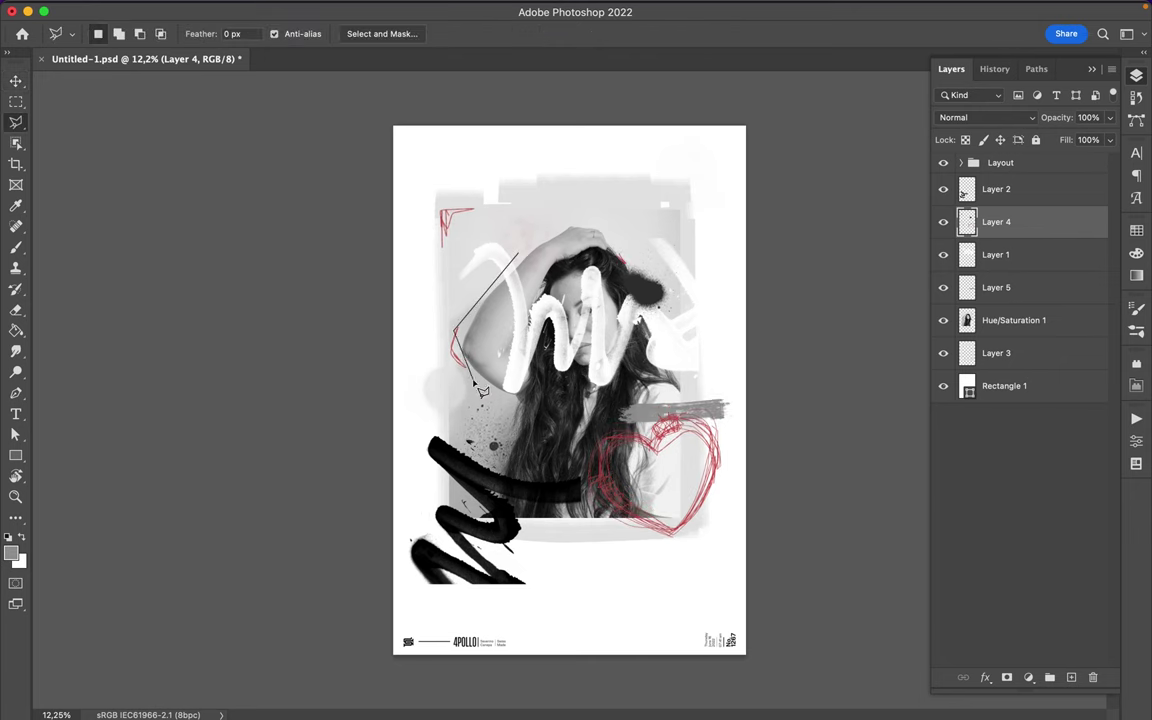
pyautogui.hotkey('ctrl', 'j')
pyautogui.hotkey('ctrl', '[')
pyautogui.hotkey('ctrl', '[')
pyautogui.hotkey('ctrl', '[')
pyautogui.press('v')
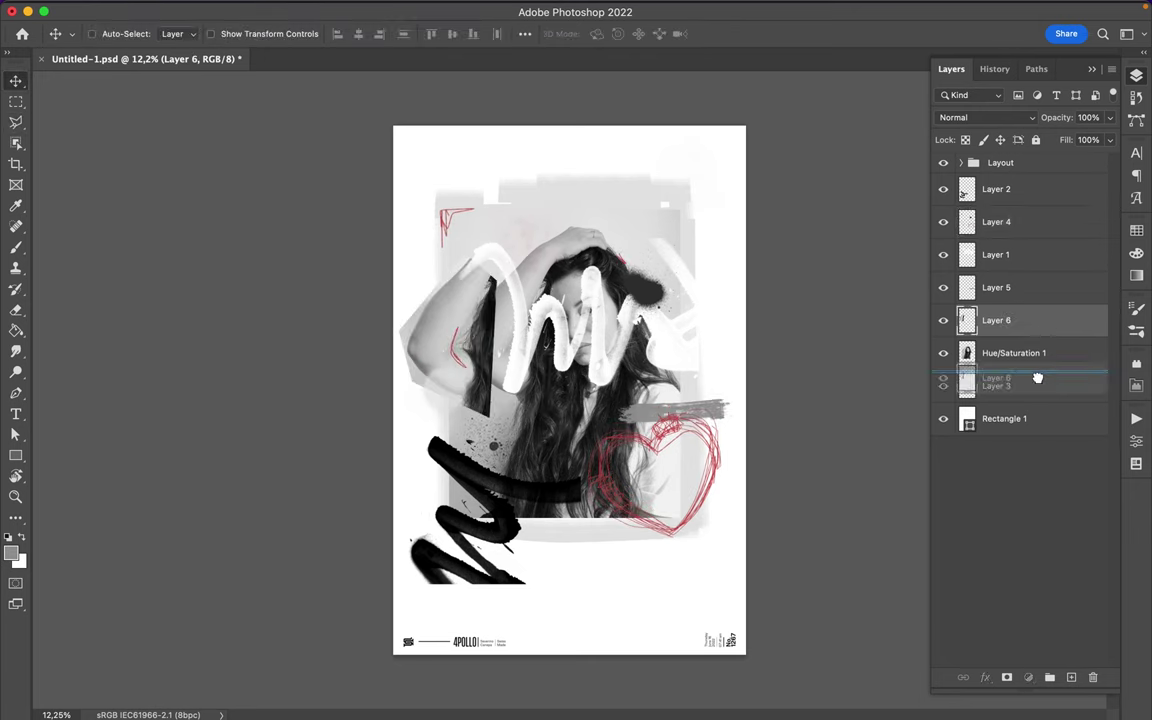
pyautogui.hotkey('ctrl', '[')
pyautogui.moveTo(532, 300); pyautogui.dragTo(440, 323)
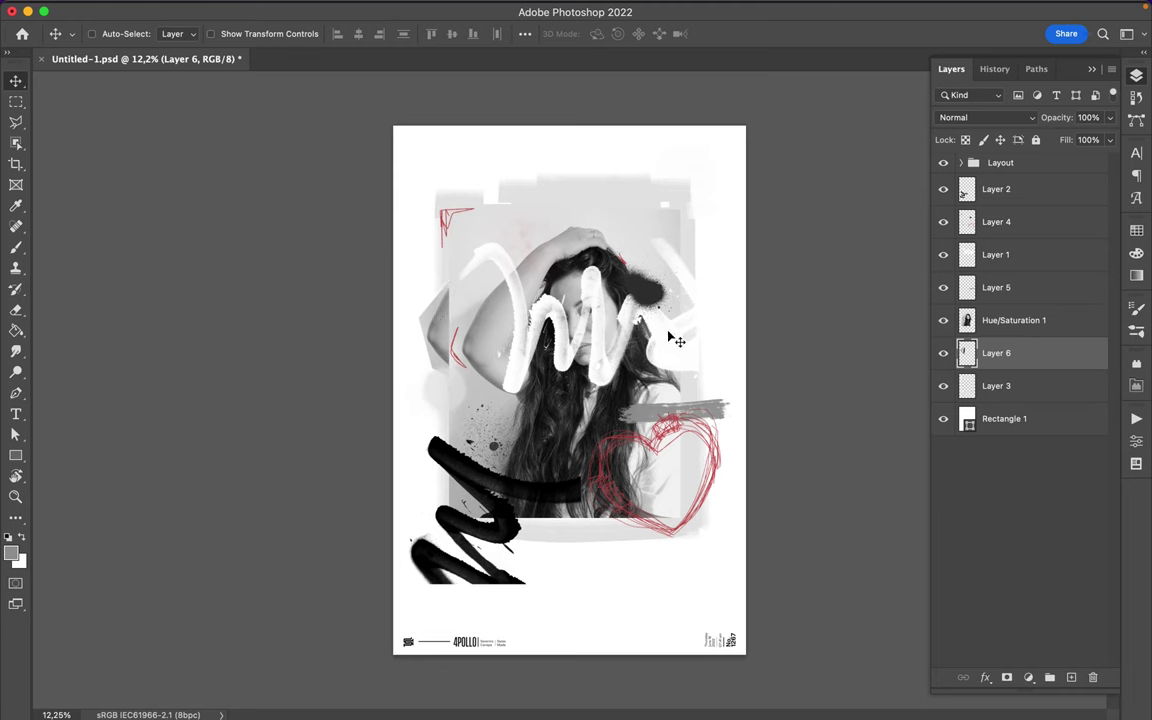
# Copy a lassoed triangle across the face onto a new layer and shift it sideways.
pyautogui.press('l')
pyautogui.moveTo(600, 296); pyautogui.dragTo(606, 287)
pyautogui.click(953, 318)
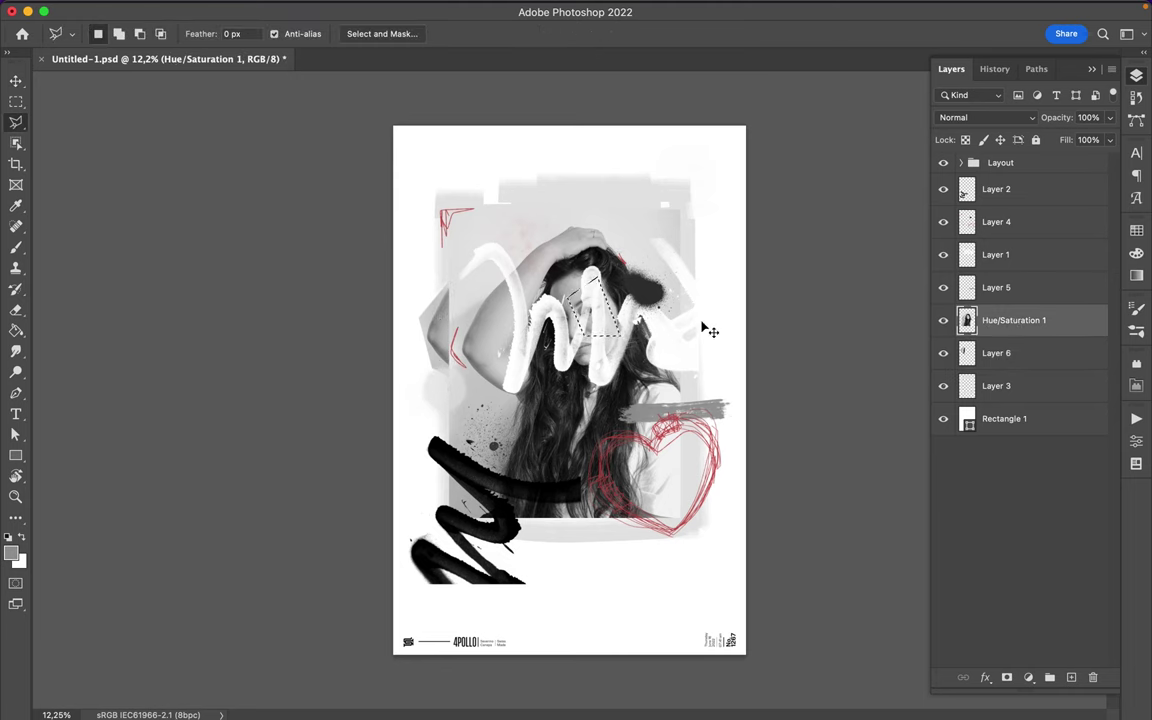
pyautogui.hotkey('ctrl', 'j')
pyautogui.press('v')
pyautogui.moveTo(702, 326); pyautogui.dragTo(632, 338)
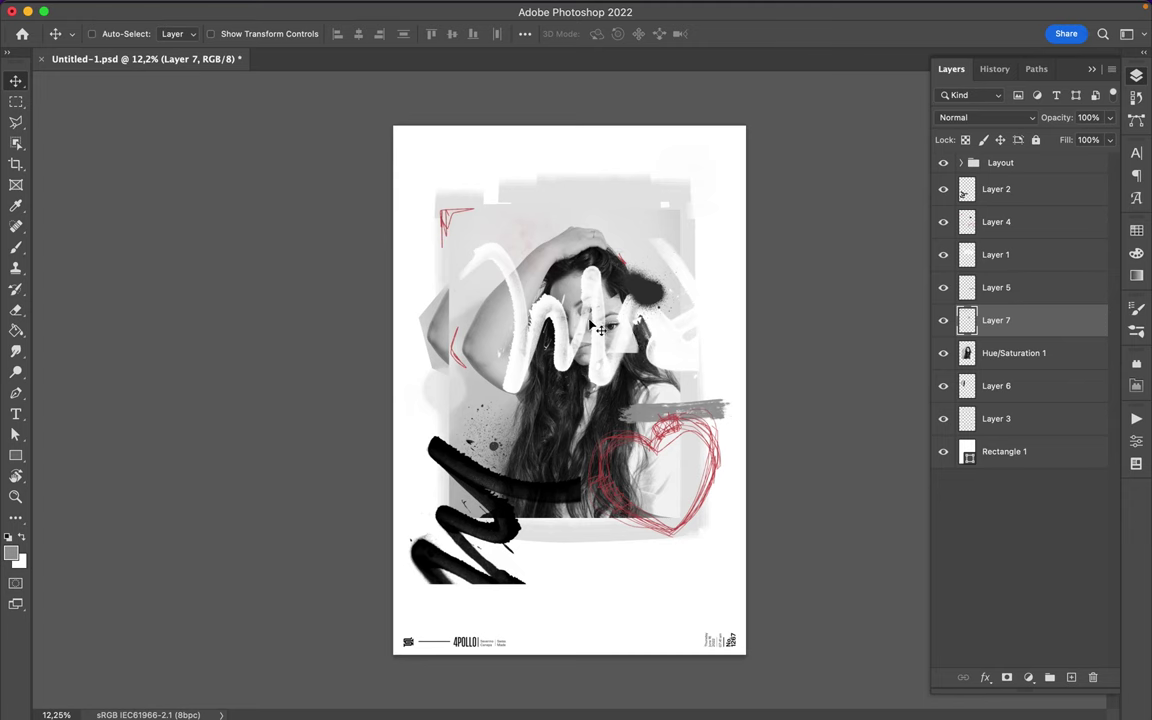
# Copy another lassoed piece onto a new layer and move it down over the hair.
pyautogui.press('l')
pyautogui.hotkey('ctrl', 'c')
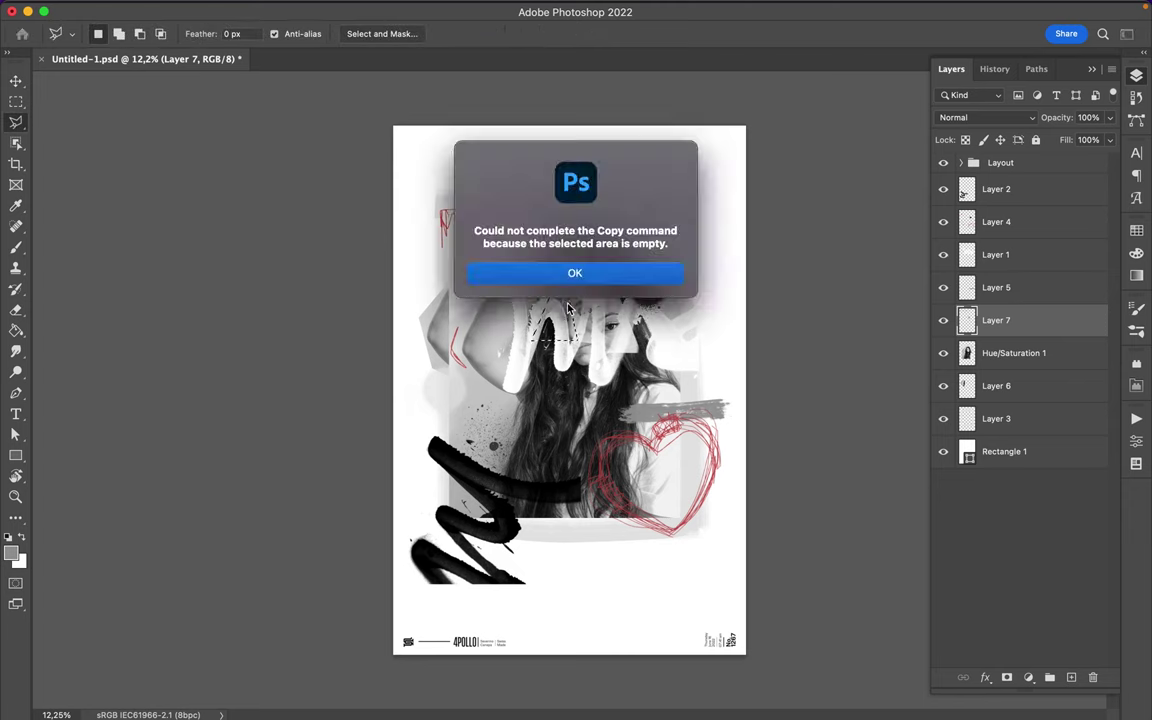
pyautogui.press('Return')
pyautogui.click(990, 352)
pyautogui.hotkey('ctrl', 'j')
pyautogui.press('v')
pyautogui.moveTo(530, 315); pyautogui.dragTo(556, 438)
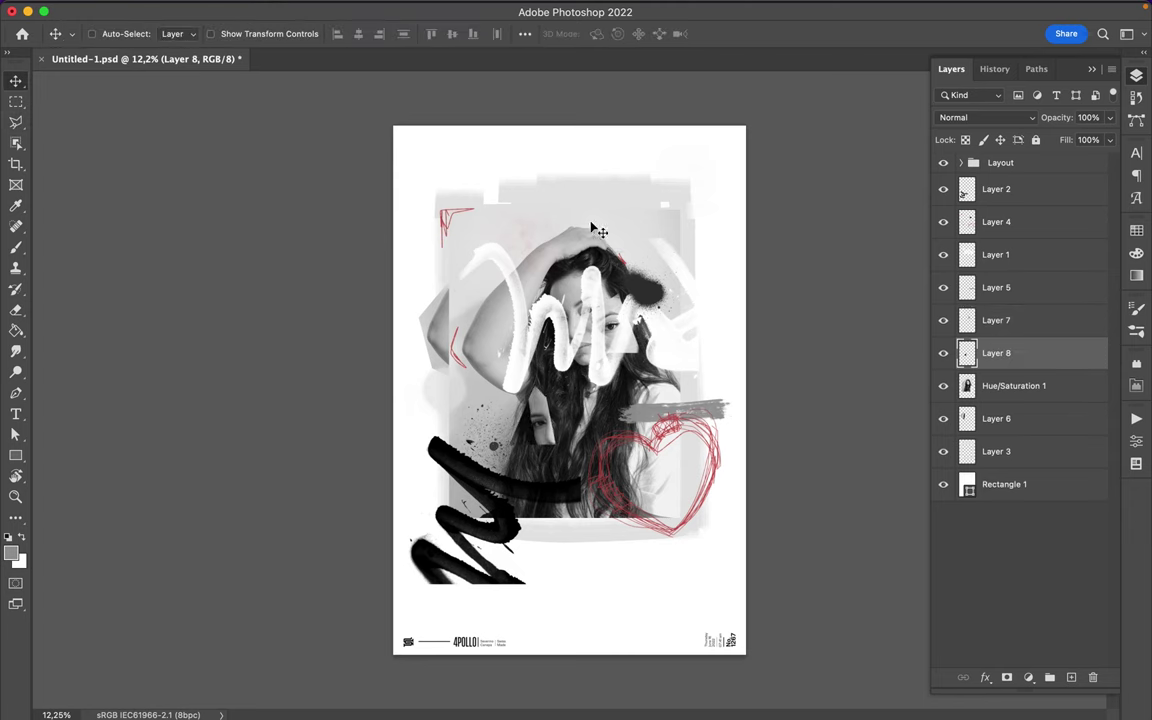
# Copy the lassoed hands piece onto a new layer and shift it above the head.
pyautogui.press('l')
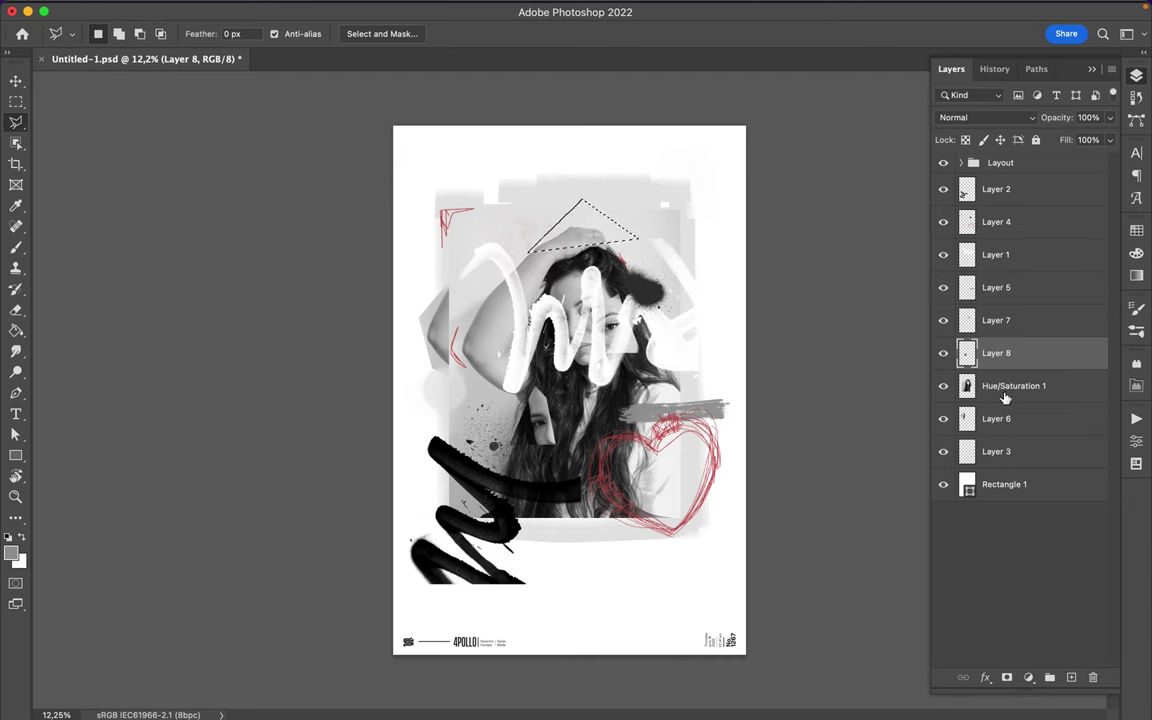
pyautogui.hotkey('ctrl', 'j')
pyautogui.press('v')
pyautogui.moveTo(581, 231); pyautogui.dragTo(584, 222)
pyautogui.hotkey('ctrl', 't')
pyautogui.press('Return')
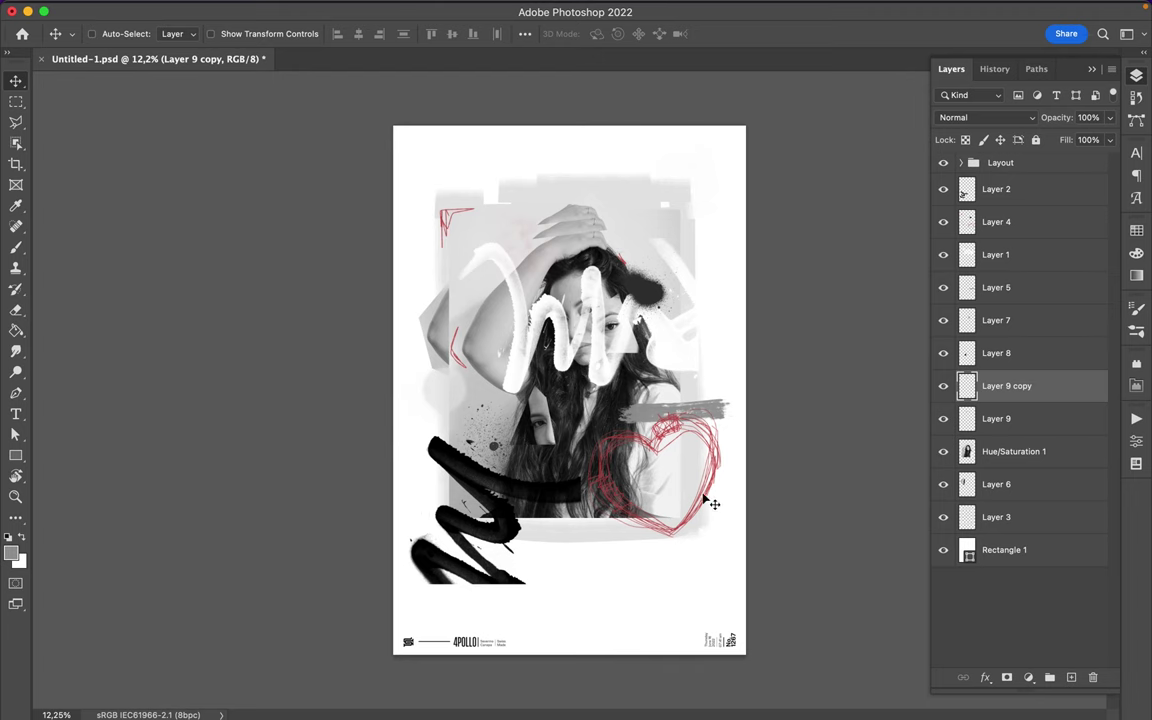
# Browse the Grunge 2, Converted Legacy Tool Presets, Dry Media and Legacy brush sets.
pyautogui.scroll(1, 531, 407)
pyautogui.press('b')
pyautogui.rightClick(585, 238)
pyautogui.scroll(-5, 680, 550)
pyautogui.click(640, 561)
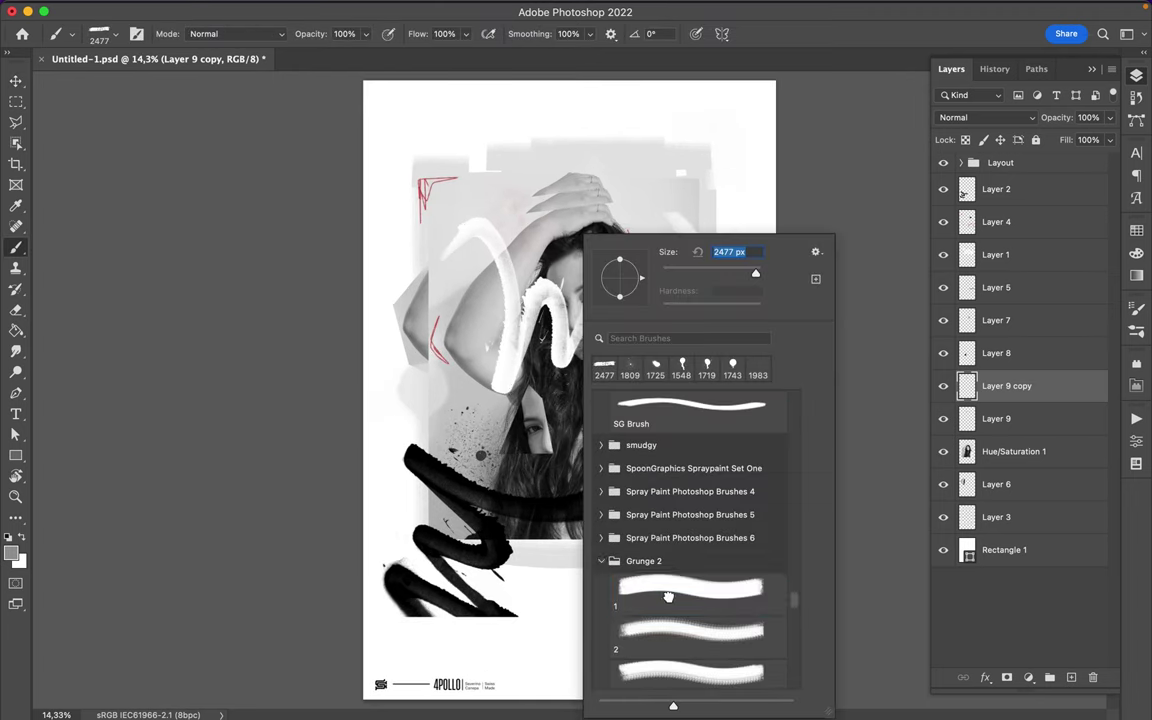
pyautogui.click(602, 561)
pyautogui.click(602, 607)
pyautogui.click(617, 630)
pyautogui.scroll(-2, 675, 549)
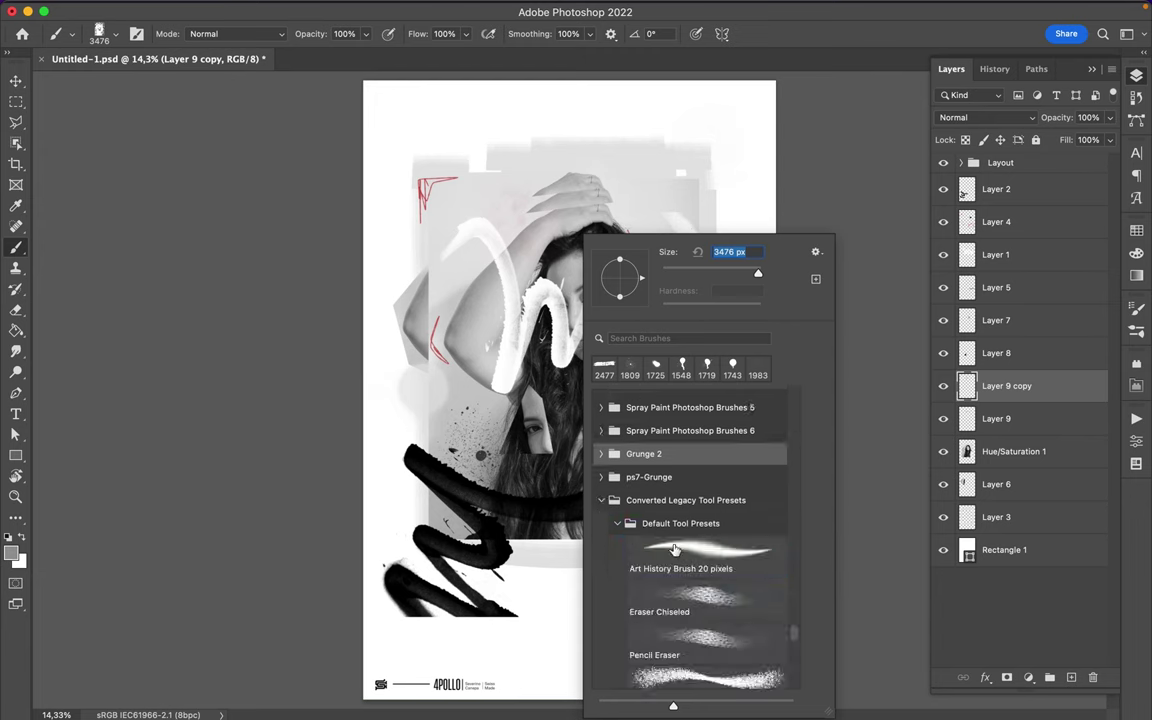
pyautogui.click(680, 595)
pyautogui.scroll(-3, 680, 590)
pyautogui.scroll(-3, 680, 585)
pyautogui.scroll(-3, 682, 578)
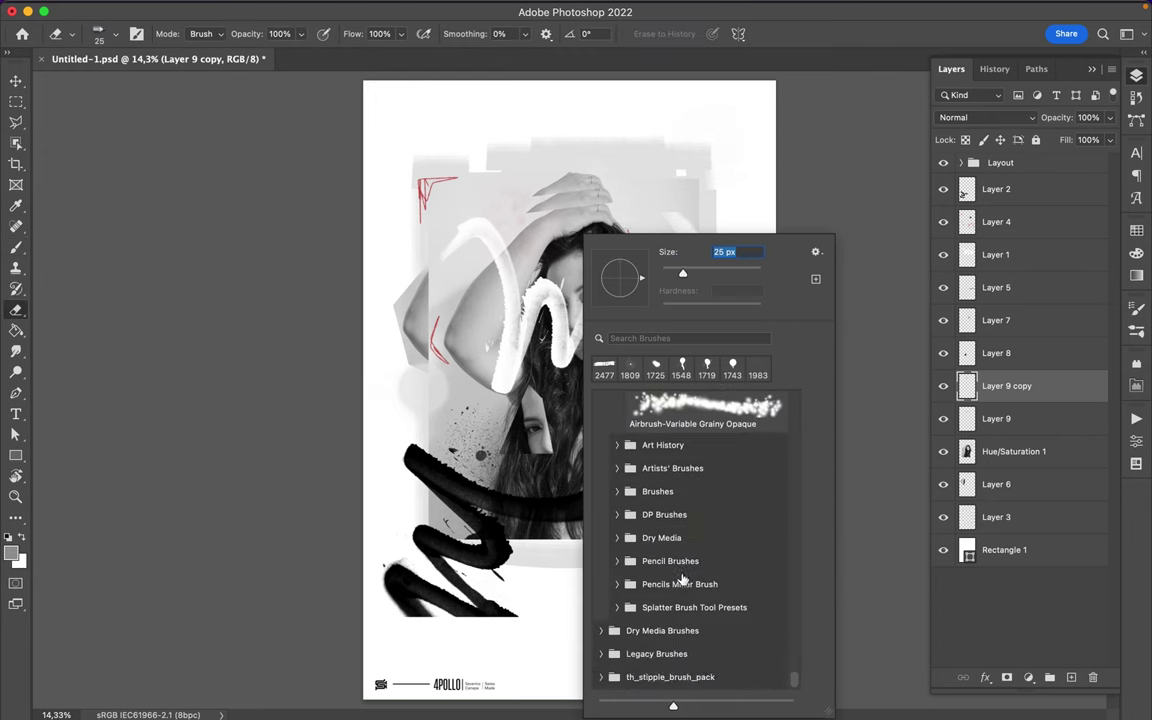
pyautogui.click(662, 630)
pyautogui.scroll(-3, 665, 600)
pyautogui.scroll(-5, 668, 620)
pyautogui.click(670, 654)
pyautogui.scroll(-5, 672, 657)
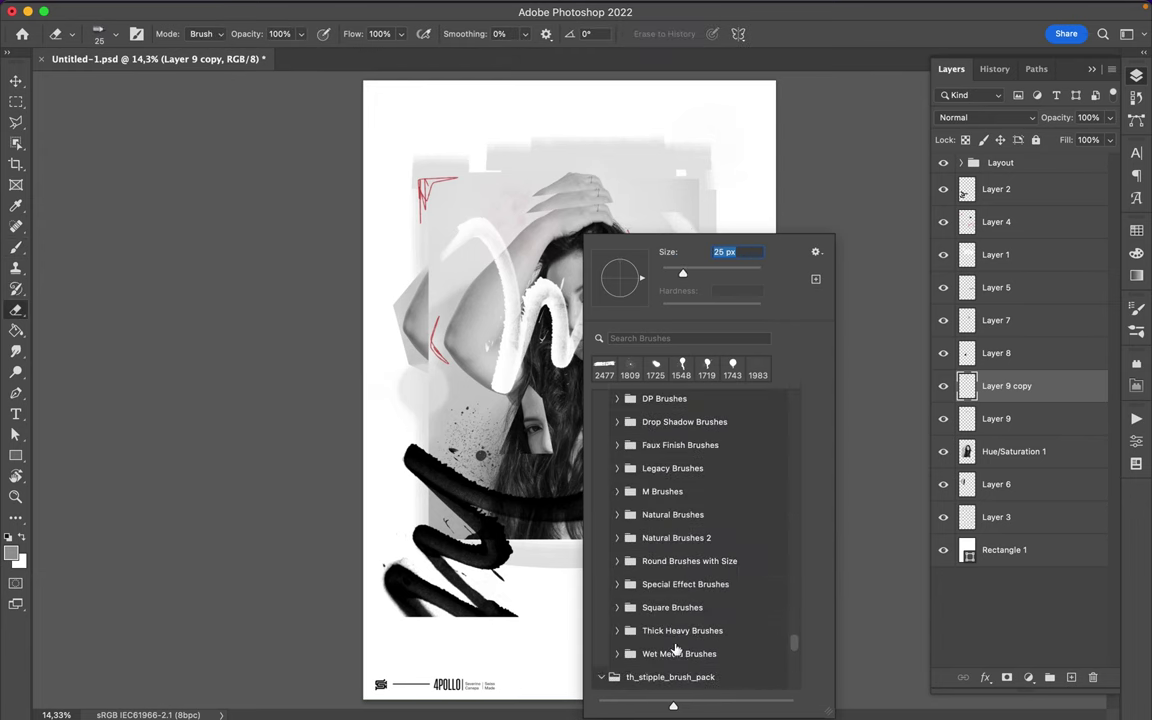
# Choose the second SpoonGraphics Spraypaint brush (SG Spraypaint 2).
pyautogui.scroll(5, 640, 630)
pyautogui.scroll(3, 600, 610)
pyautogui.scroll(3, 600, 610)
pyautogui.scroll(4, 601, 612)
pyautogui.scroll(3, 602, 612)
pyautogui.scroll(3, 600, 590)
pyautogui.scroll(3, 605, 575)
pyautogui.scroll(5, 607, 566)
pyautogui.click(602, 550)
pyautogui.click(601, 470)
pyautogui.click(643, 514)
pyautogui.click(645, 542)
pyautogui.press('Return')
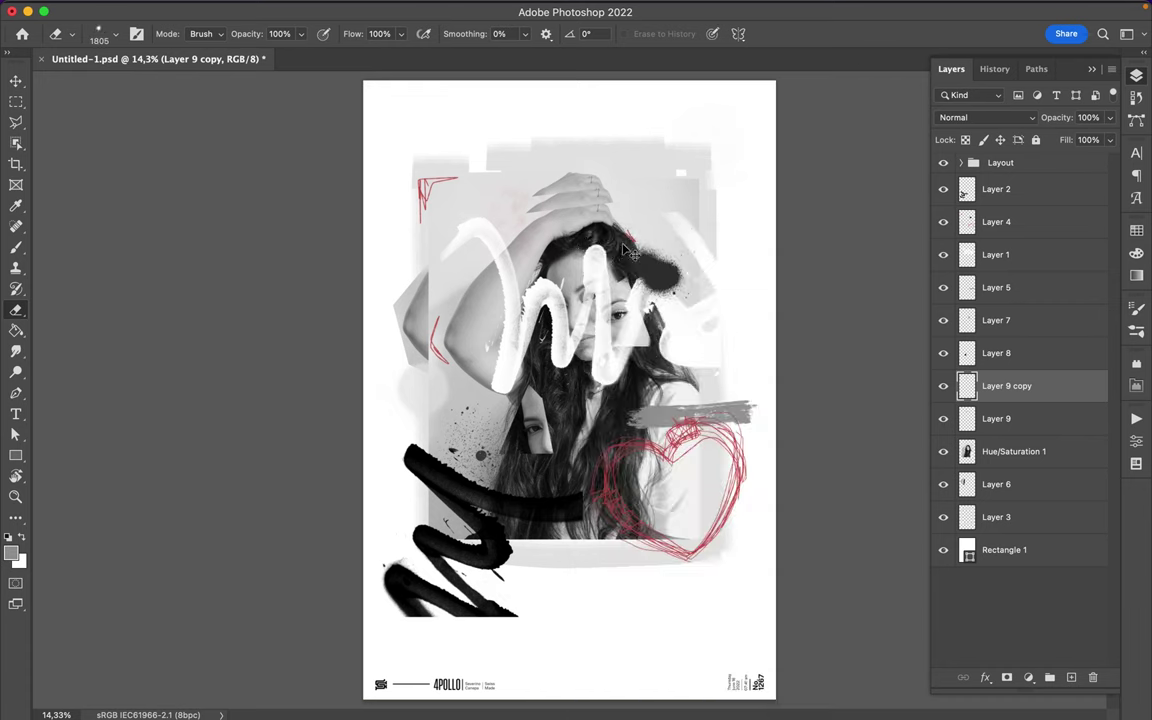
# Sample the heart's red, shrink the spray brush and spray a red dot beside the heart.
pyautogui.press('i')
pyautogui.click(656, 445)
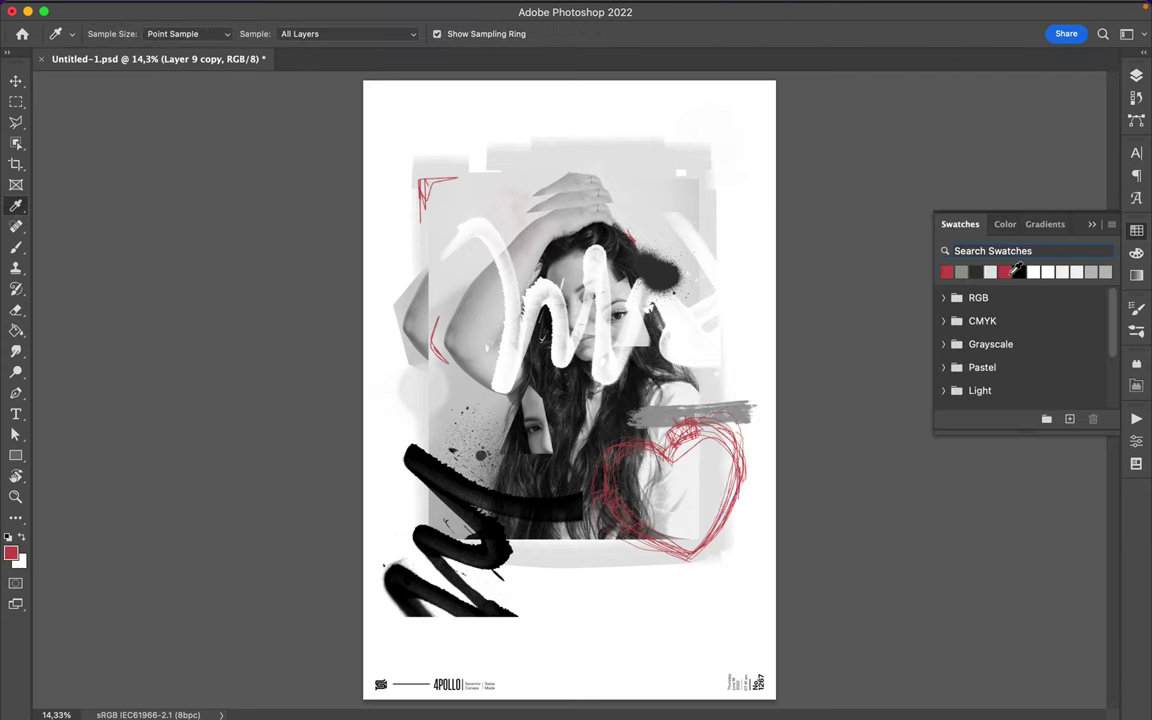
pyautogui.press('b')
pyautogui.rightClick(661, 472)
pyautogui.press('Return')
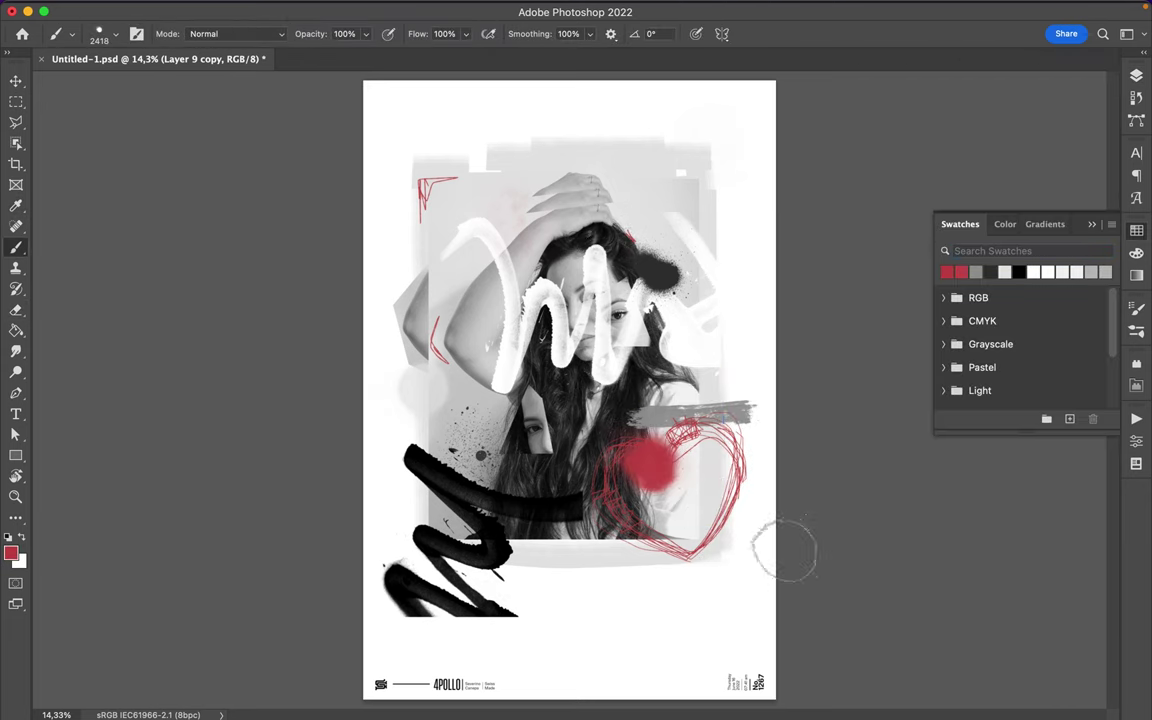
pyautogui.click(603, 455)
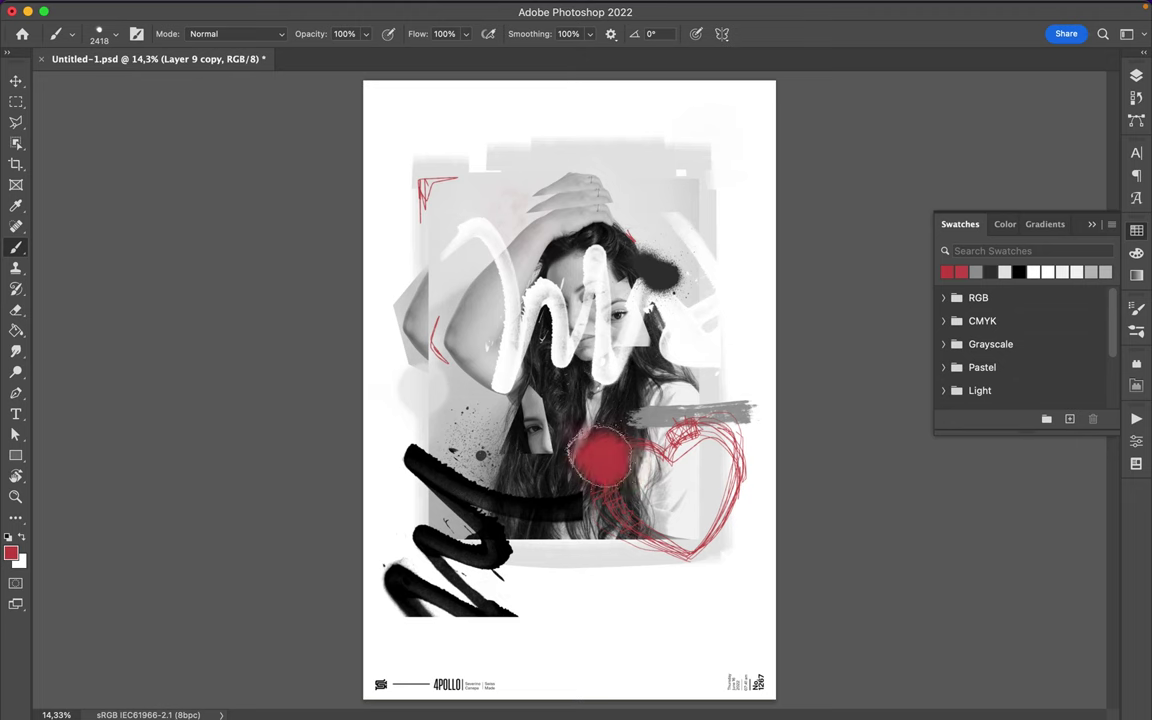
# Fill Layer 8's outline with red on a new layer below and offset it as an edge.
pyautogui.press('v')
pyautogui.hotkey('alt', ']')
pyautogui.click(1136, 76)
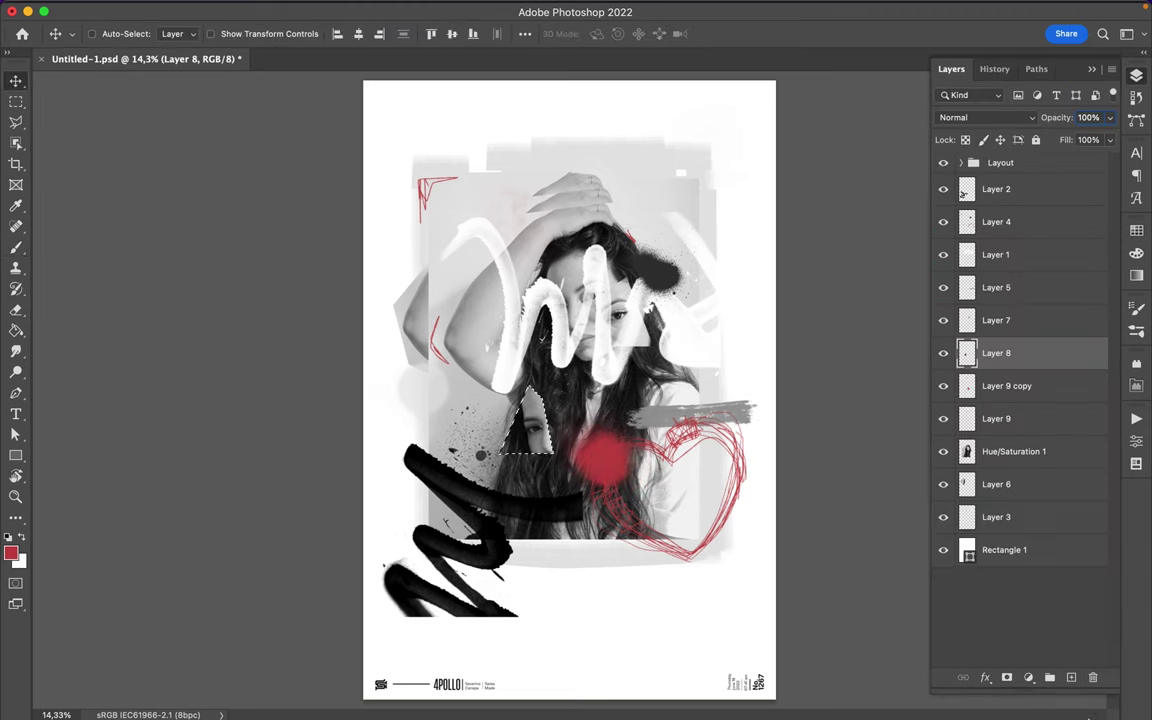
pyautogui.hotkey('ctrl', 'shift', 'alt', 'n')
pyautogui.press('b')
pyautogui.click(490, 400)
pyautogui.press('v')
pyautogui.hotkey('ctrl', '[')
pyautogui.moveTo(529, 423); pyautogui.dragTo(512, 390)
# Set up a black Hard Round brush at 1 px for fine scribbles.
pyautogui.press('b')
pyautogui.rightClick(477, 376)
pyautogui.scroll(10, 590, 540)
pyautogui.click(594, 477)
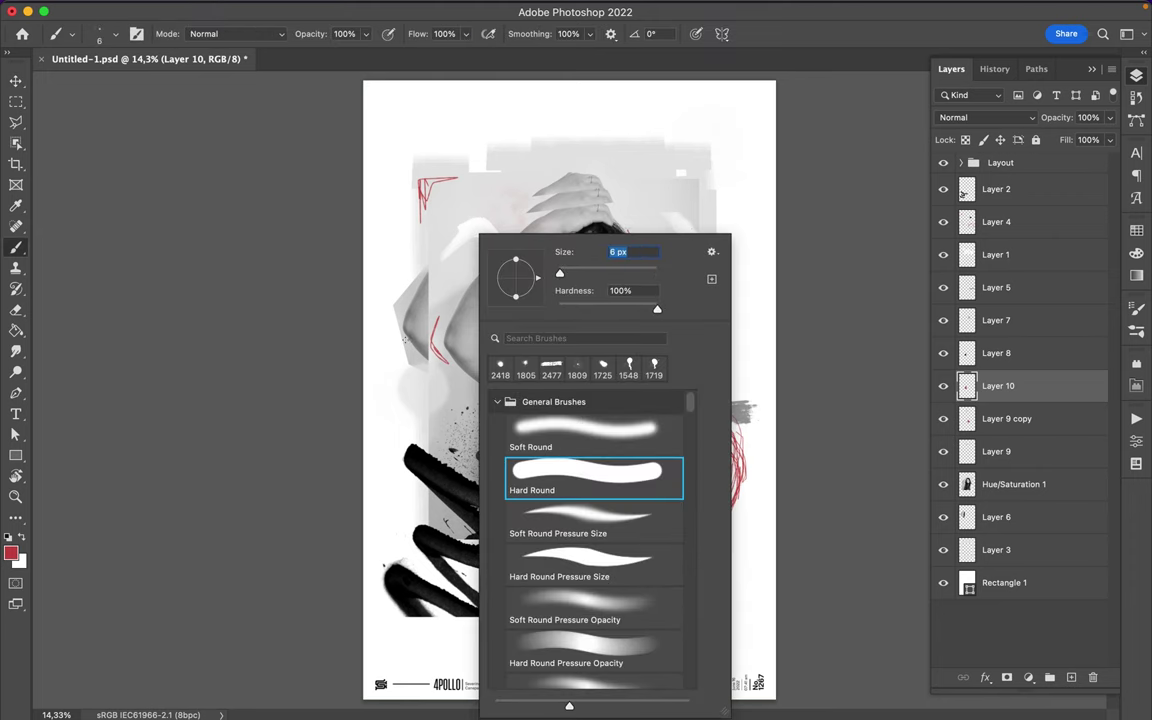
pyautogui.click(9, 538)
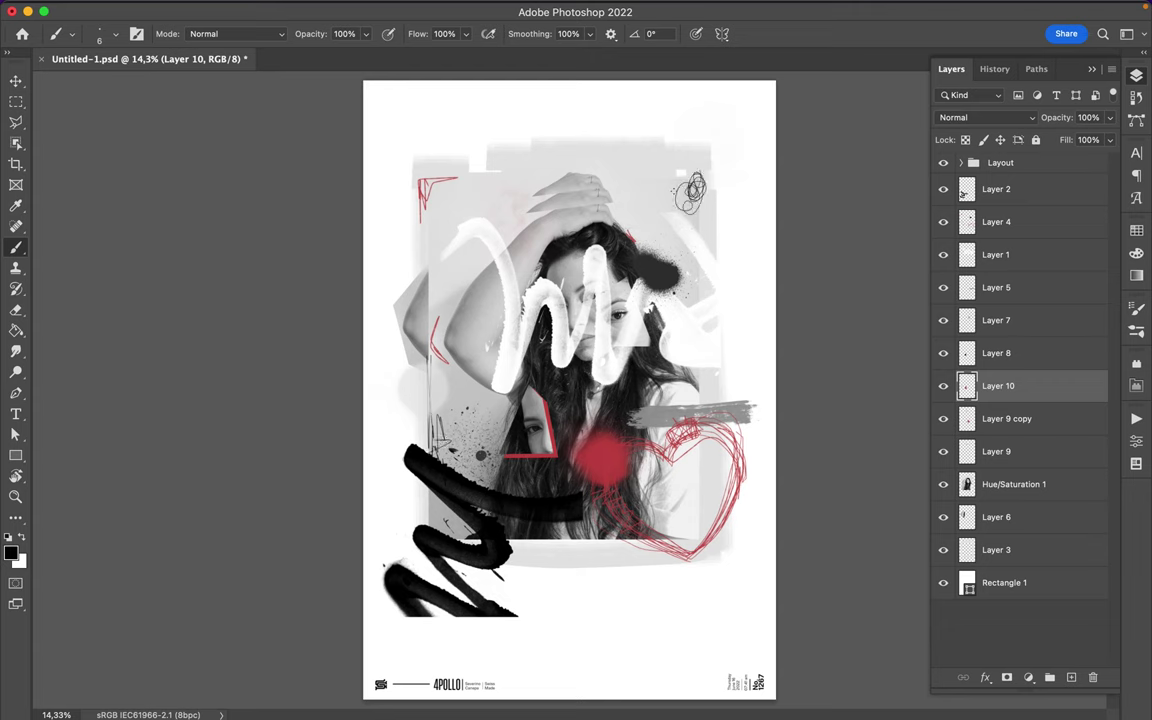
pyautogui.rightClick(760, 340)
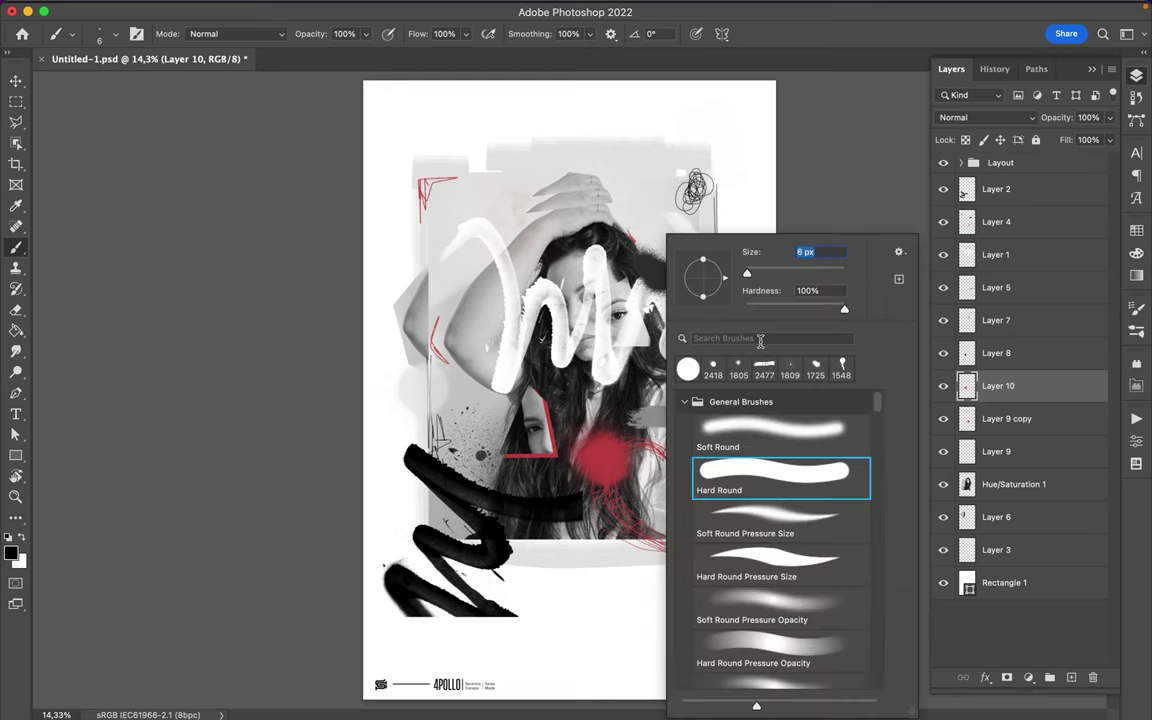
pyautogui.moveTo(747, 278); pyautogui.dragTo(739, 163)
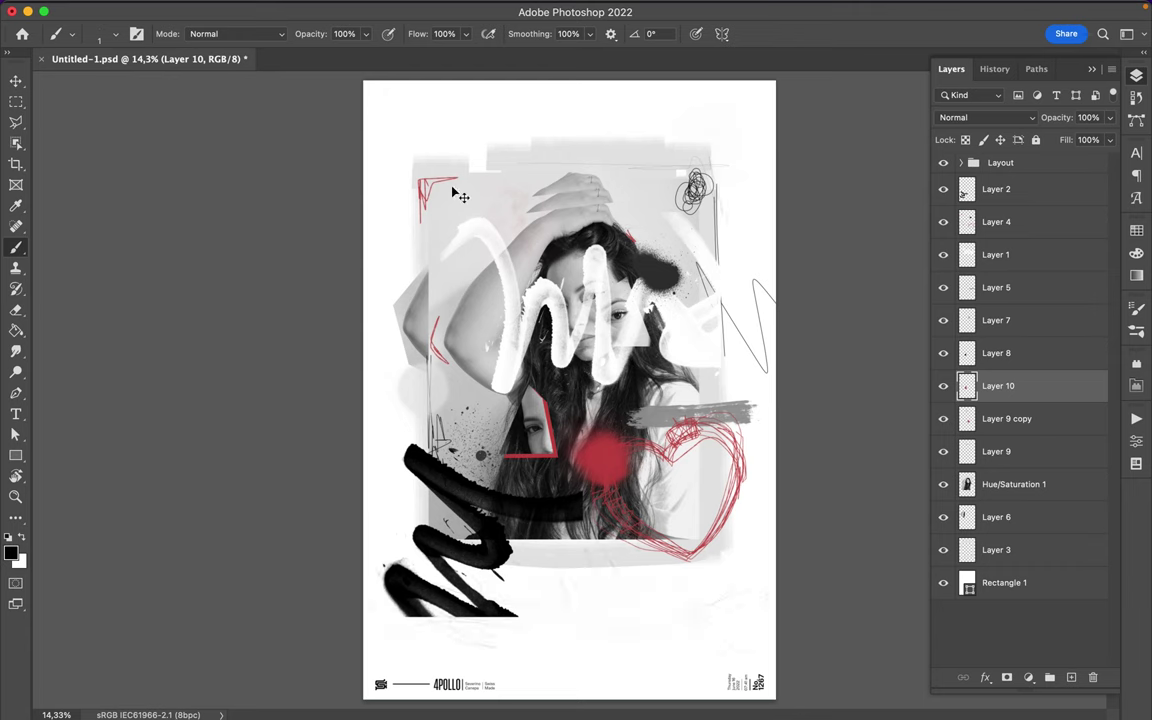
pyautogui.hotkey('alt', '[')
pyautogui.hotkey('alt', '[')
pyautogui.hotkey('alt', '[')
# Copy a polygon-lassoed upper-left photo area onto a new layer and shift it slightly.
pyautogui.press('l')
pyautogui.click(408, 325)
pyautogui.click(412, 323)
pyautogui.press('Delete')
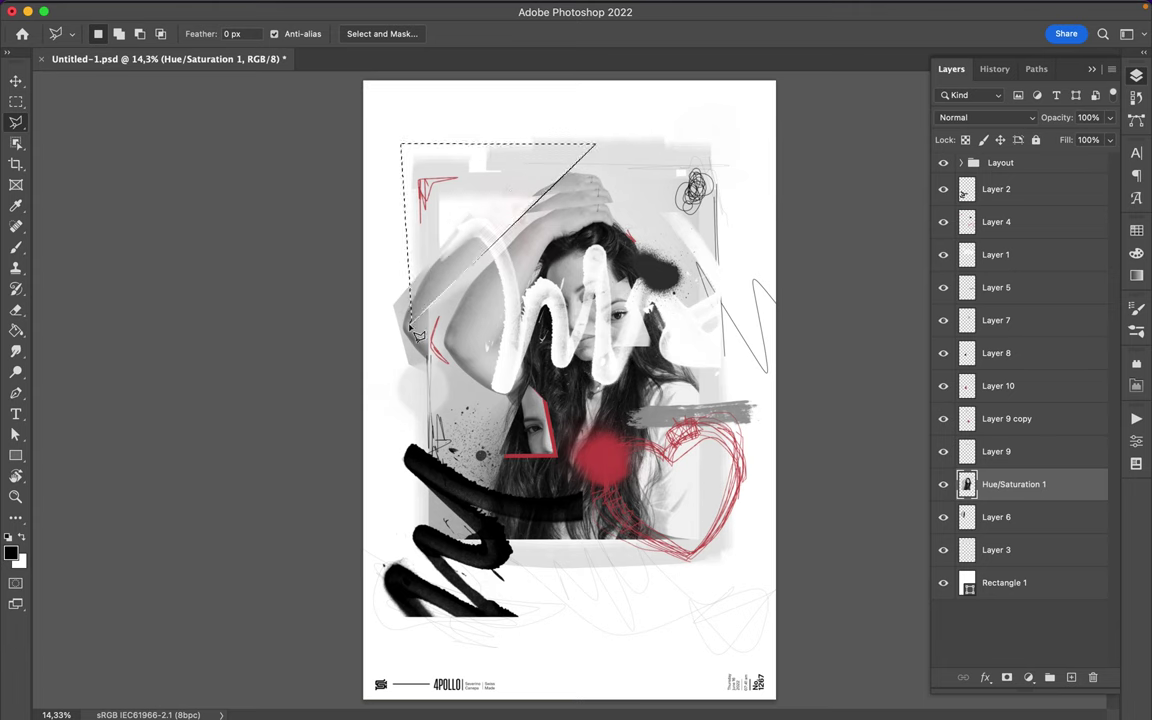
pyautogui.click(410, 405)
pyautogui.hotkey('ctrl', 'j')
pyautogui.press('v')
pyautogui.moveTo(420, 490); pyautogui.dragTo(414, 500)
# Move Layer 11 to the top of the stack and shift it toward the lower left.
pyautogui.moveTo(1008, 483); pyautogui.dragTo(1000, 189)
pyautogui.hotkey('ctrl', 't')
pyautogui.moveTo(435, 565); pyautogui.dragTo(445, 580)
pyautogui.press('Return')
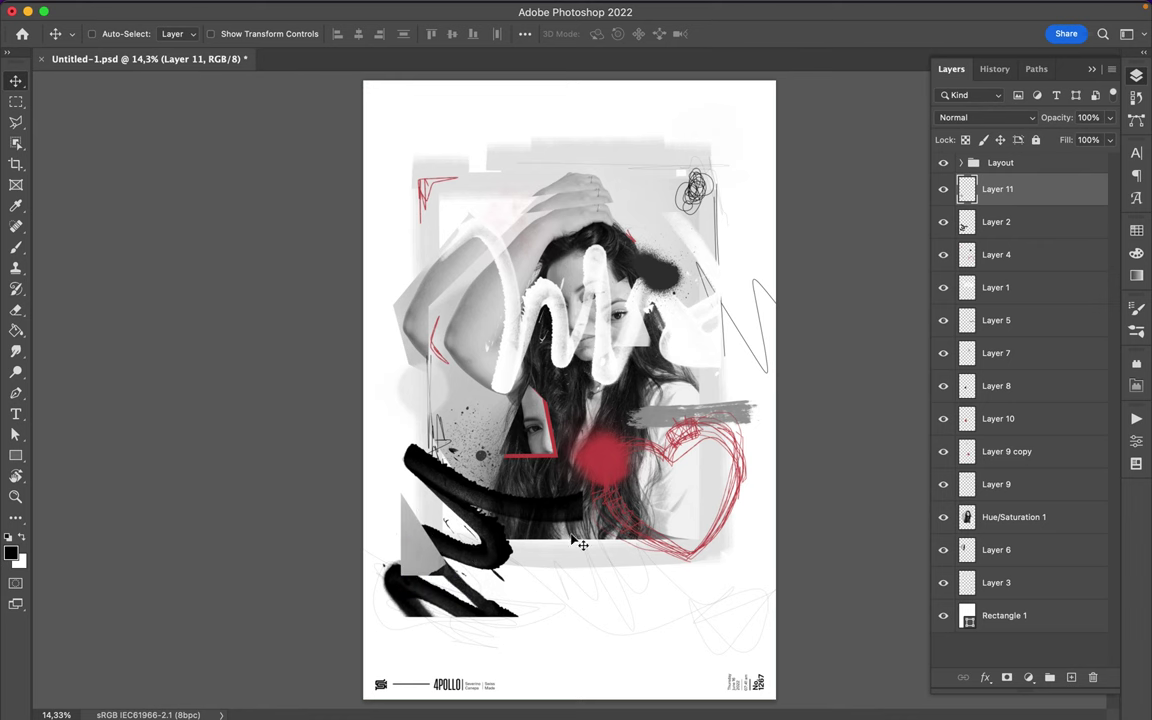
# Copy a slanted three-corner strip from Hue/Saturation 1 onto a new layer.
pyautogui.keyDown('ctrl'); pyautogui.click(520, 486); pyautogui.keyUp('ctrl')
pyautogui.press('l')
pyautogui.click(445, 521)
pyautogui.click(762, 443)
pyautogui.click(727, 637)
pyautogui.hotkey('ctrl', 'j')
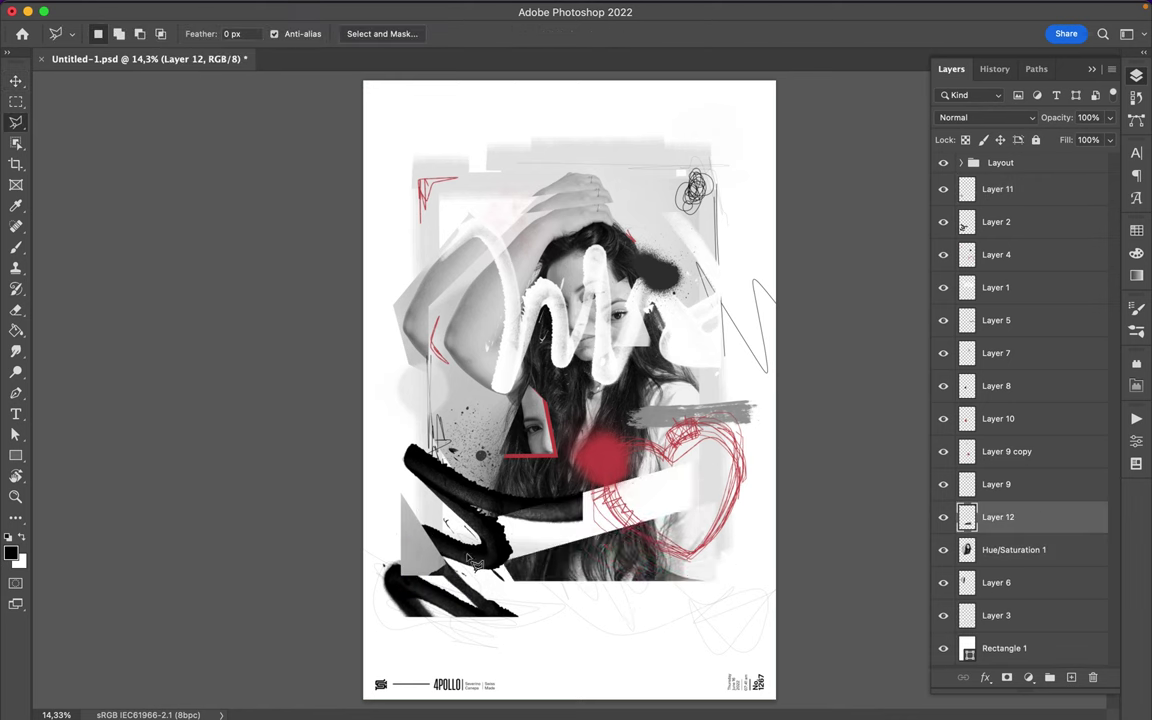
# Duplicate the strip, tilt the copy slightly and nudge it down and left.
pyautogui.press('v')
pyautogui.hotkey('ctrl', 'j')
pyautogui.hotkey('ctrl', 't')
pyautogui.moveTo(527, 478); pyautogui.dragTo(532, 469)
pyautogui.press('Return')
pyautogui.hotkey('ctrl', 't')
pyautogui.moveTo(638, 528); pyautogui.dragTo(575, 543)
pyautogui.press('Return')
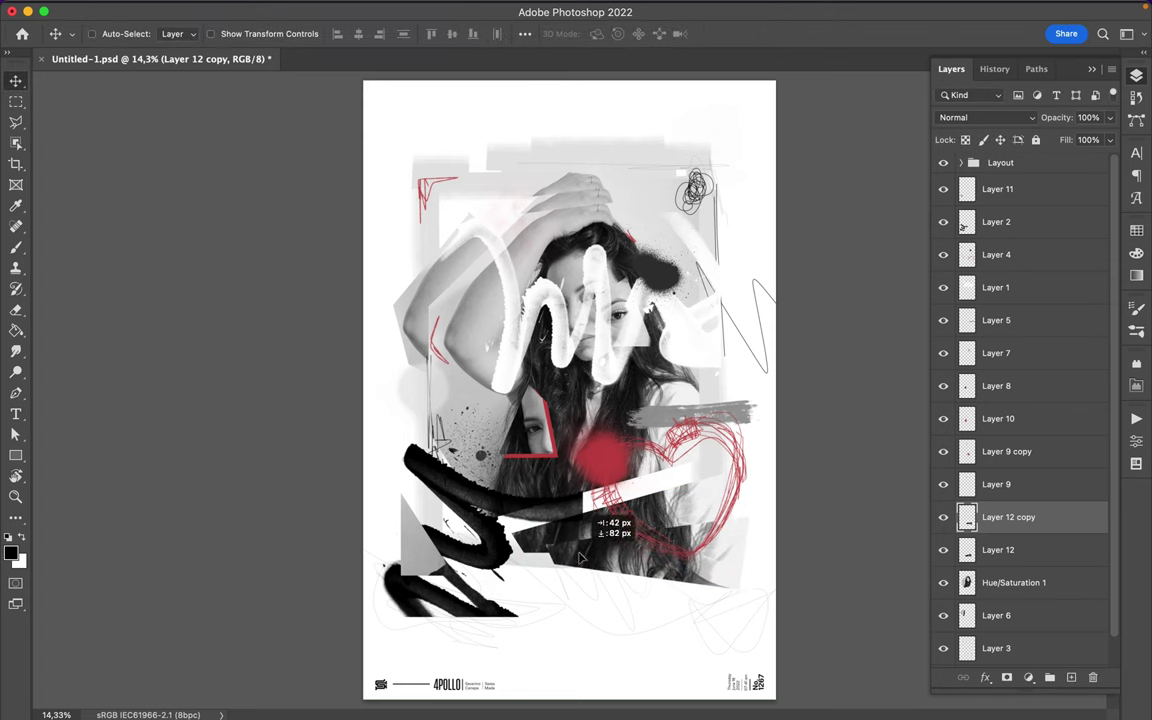
# Select Layer 11 with the brush tool ready for drawing.
pyautogui.keyDown('ctrl'); pyautogui.click(577, 200); pyautogui.keyUp('ctrl')
pyautogui.press('b')
pyautogui.click(997, 189)
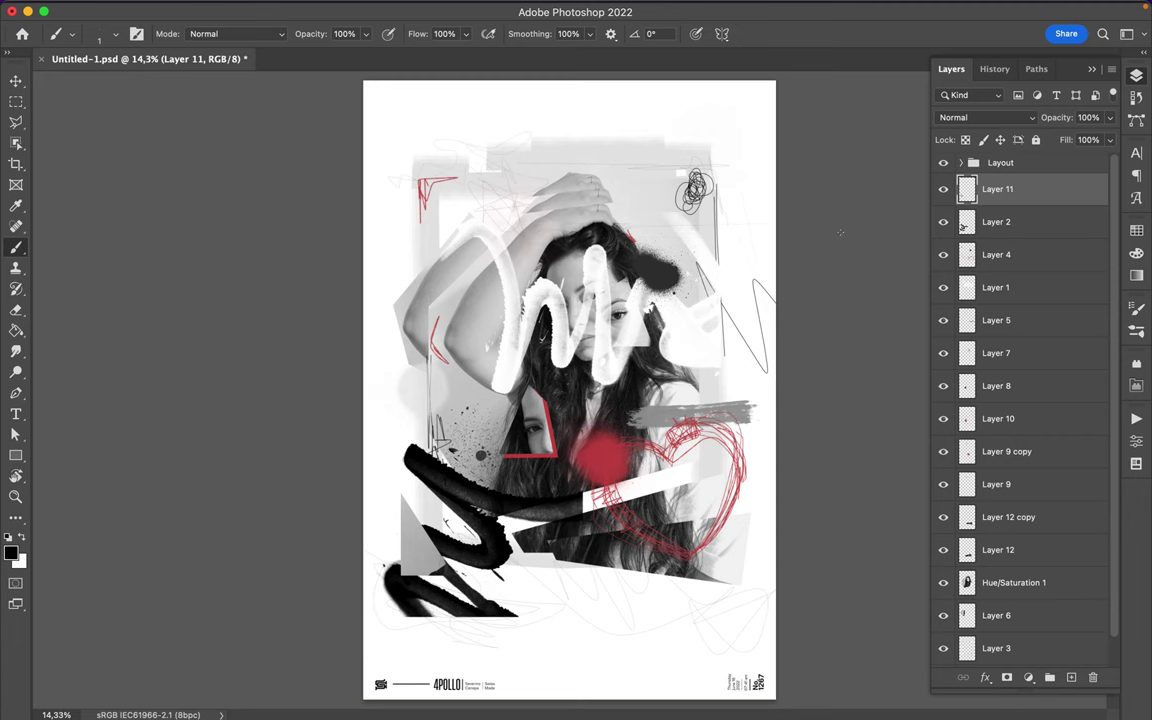
# Shift the Layer 5 white stroke to the right and save the poster.
pyautogui.scroll(-1, 532, 101)
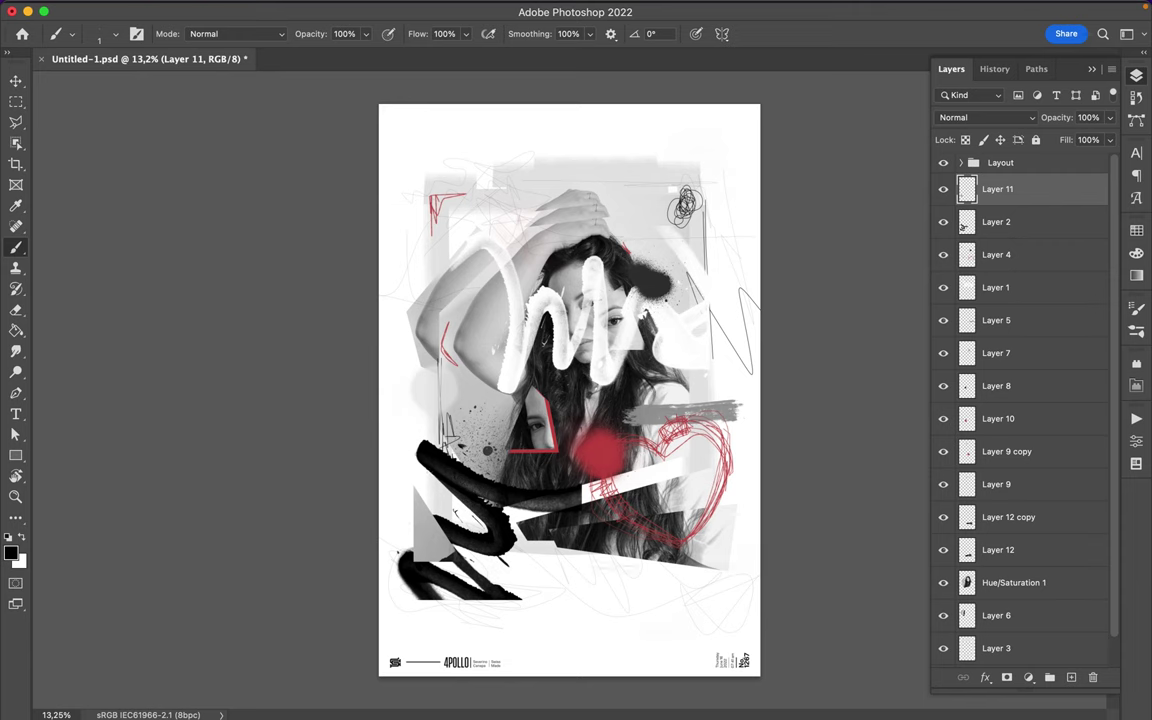
pyautogui.press('v')
pyautogui.moveTo(578, 367); pyautogui.dragTo(641, 355)
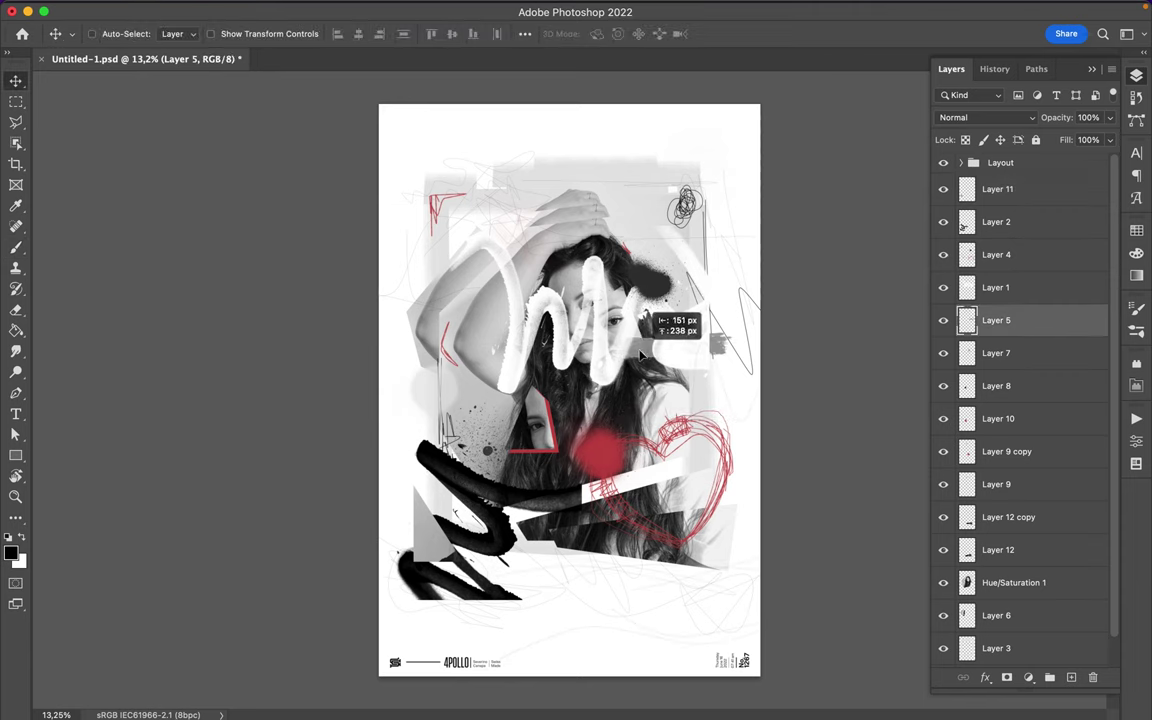
pyautogui.hotkey('ctrl', 's')
pyautogui.click(676, 8)
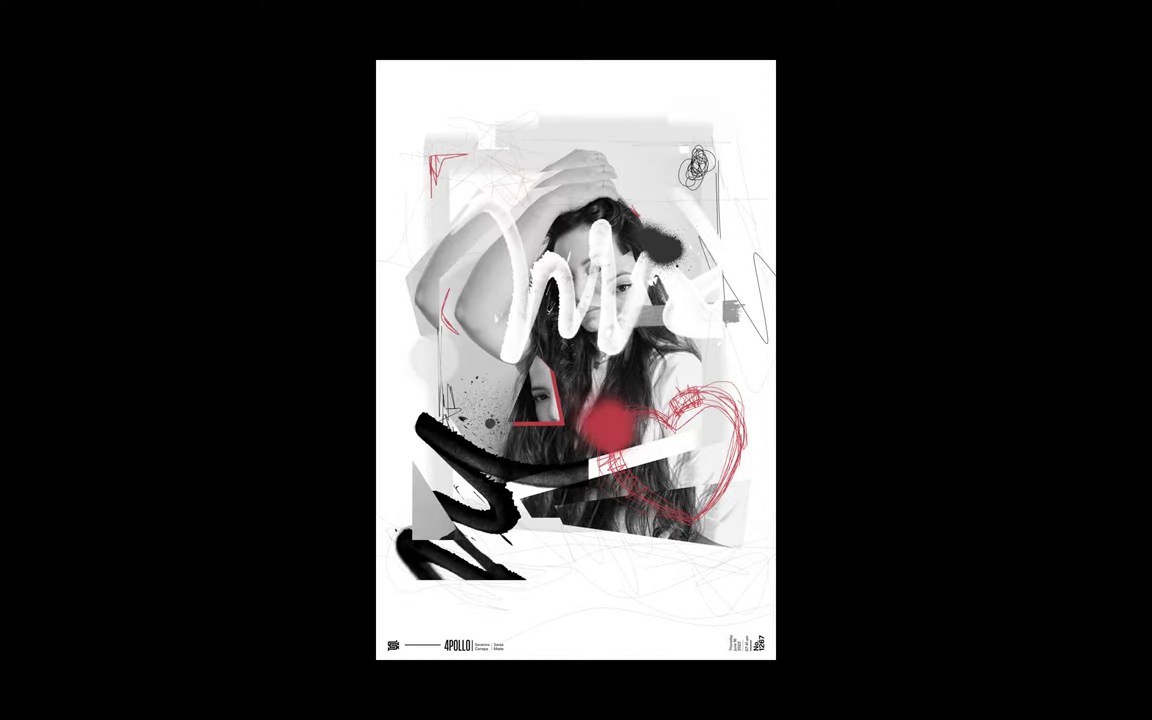